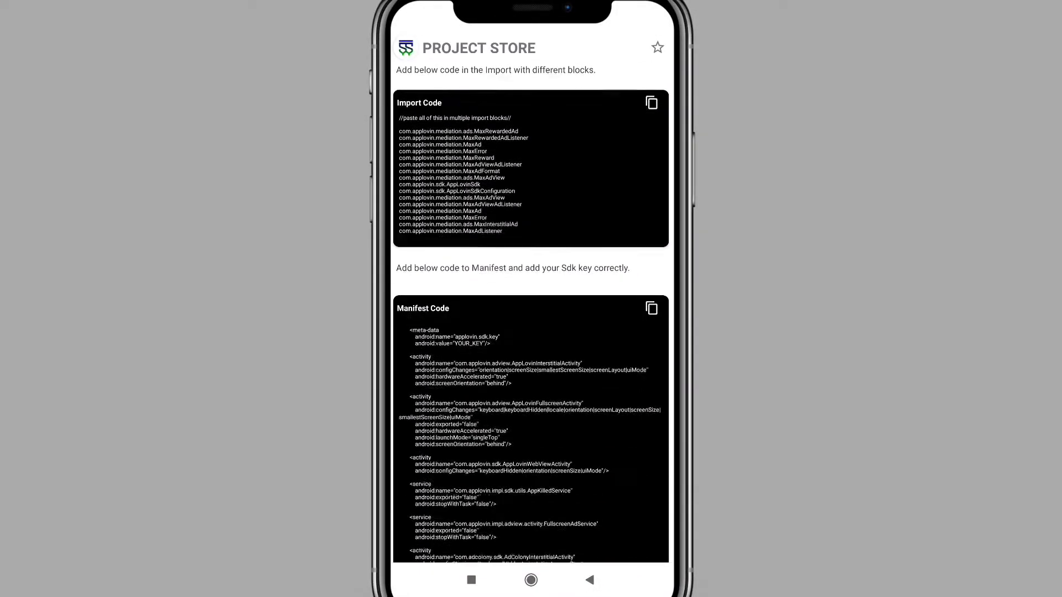
scroll(531, 332, "up", 5)
Step: Return to the Sketch Projects grid and start a new project search
left_click(589, 580)
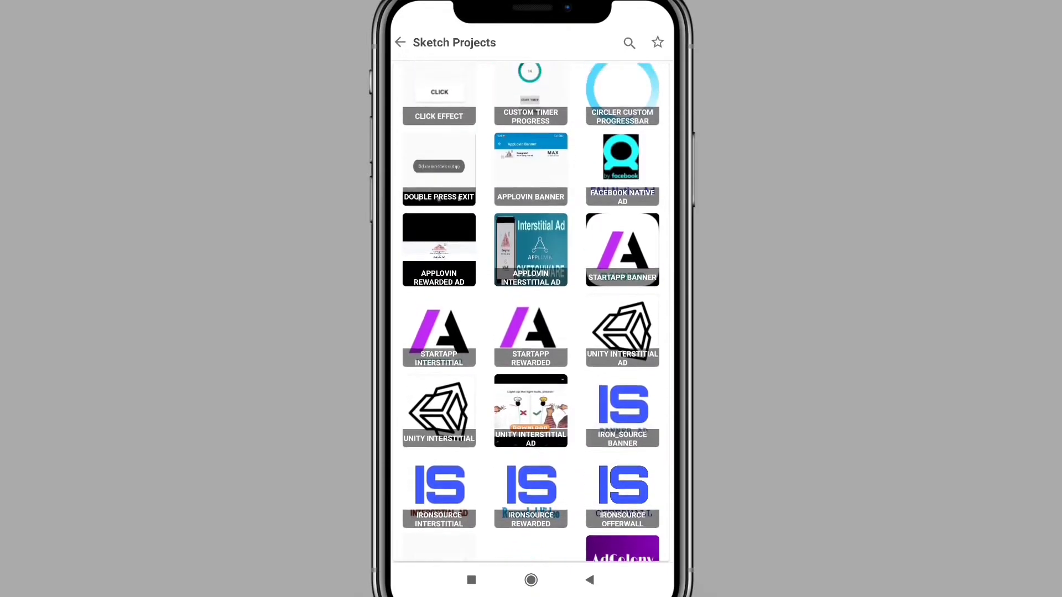
scroll(531, 313, "up", 2)
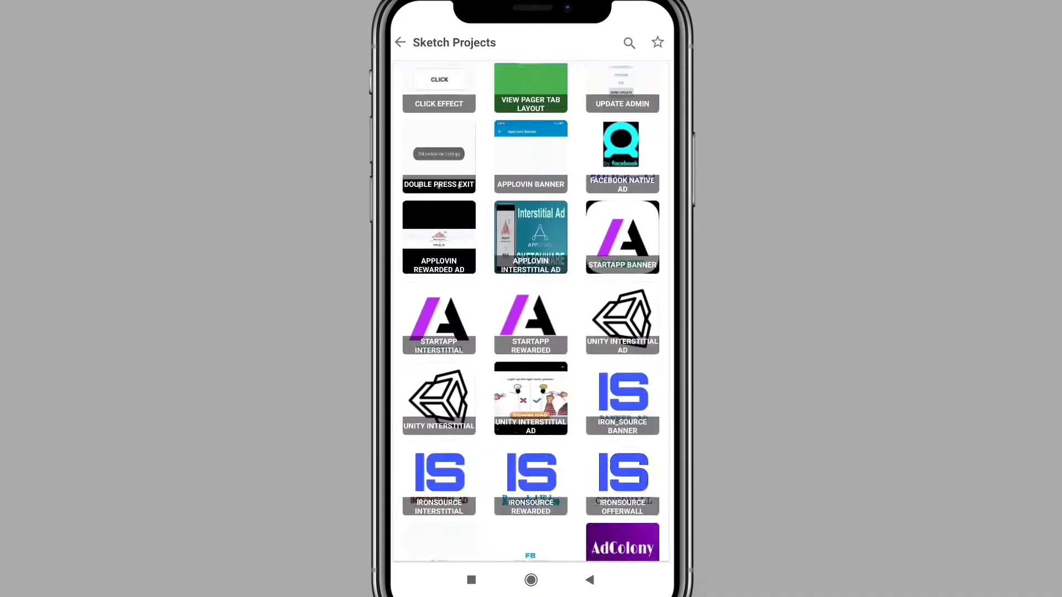
left_click(628, 42)
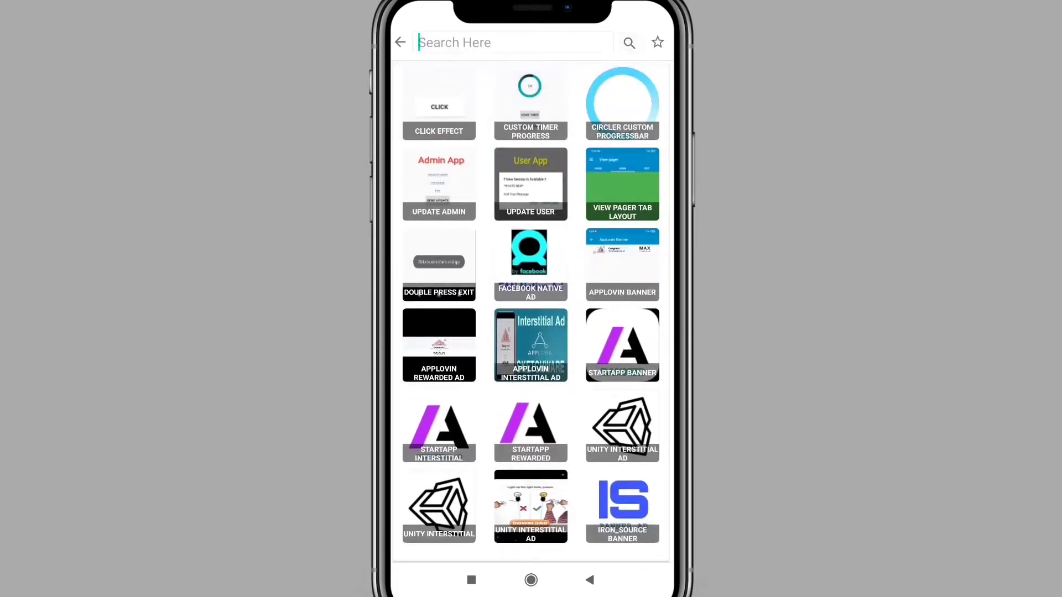
type("Adm")
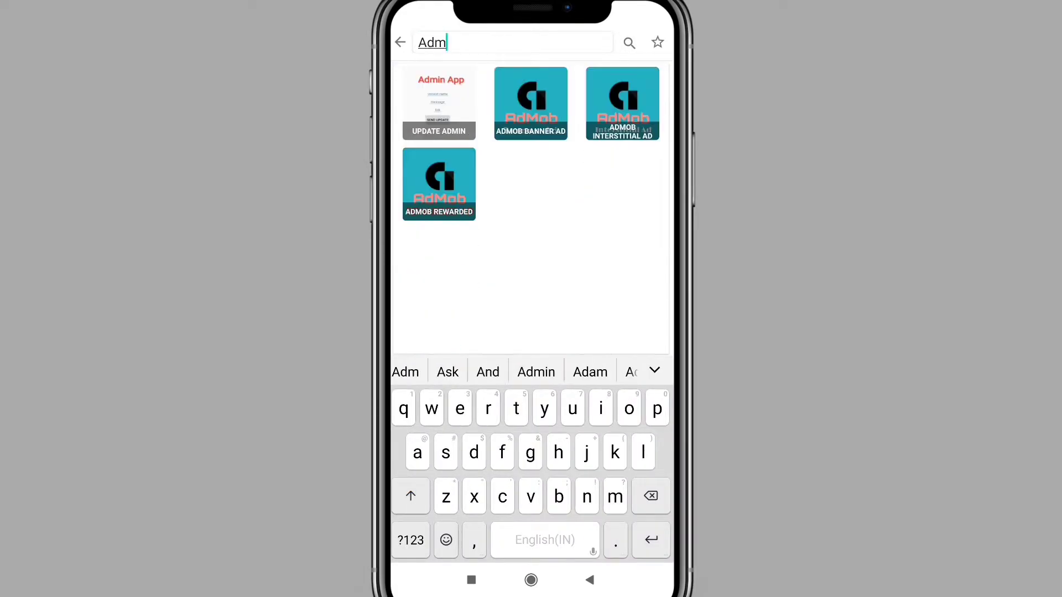
type("o")
key("BackSpace")
key("BackSpace")
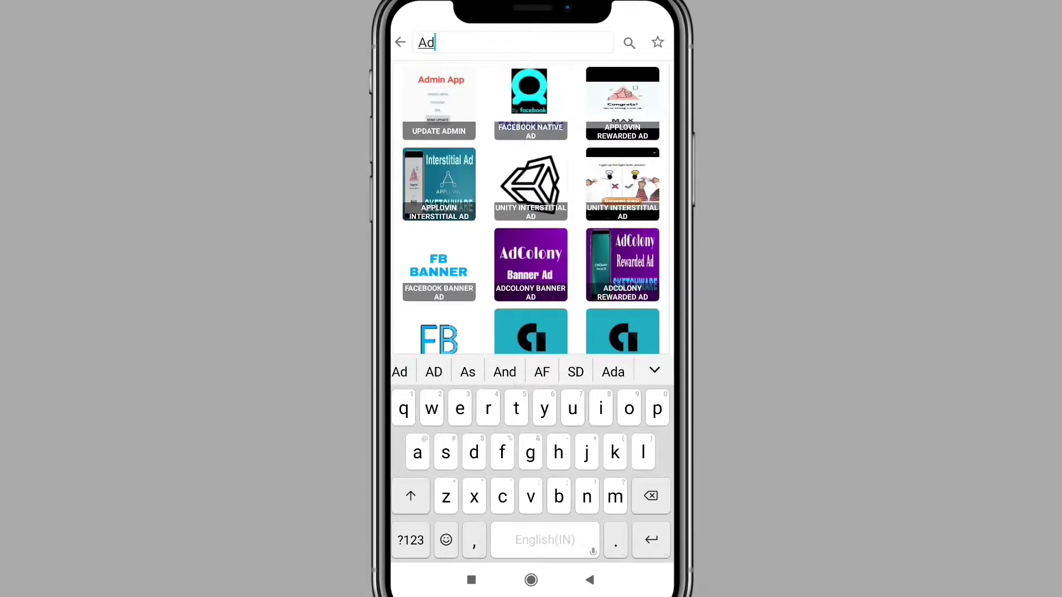
key("BackSpace")
key("BackSpace")
type("Applo")
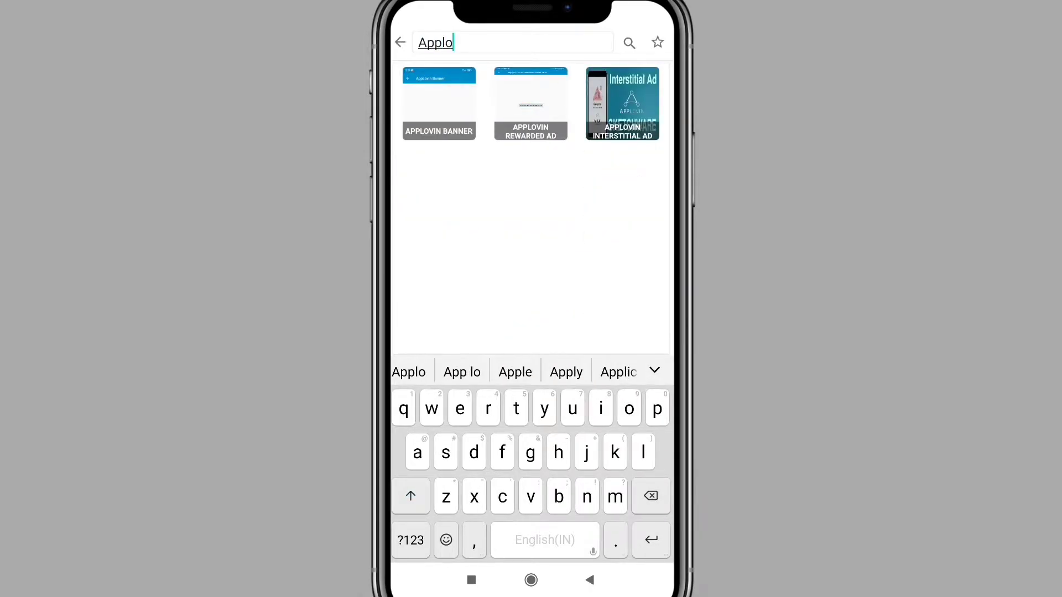
Step: Clear the AppLovin and AdColony searches, then exit Project Store to the home screen
key("BackSpace")
key("BackSpace")
key("BackSpace")
type("A")
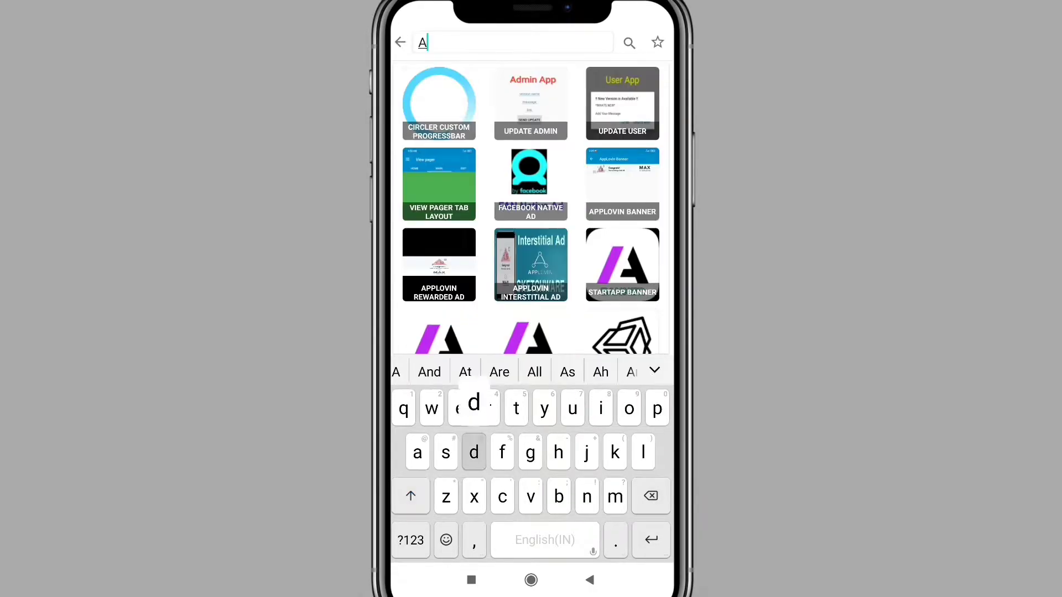
type("dColo")
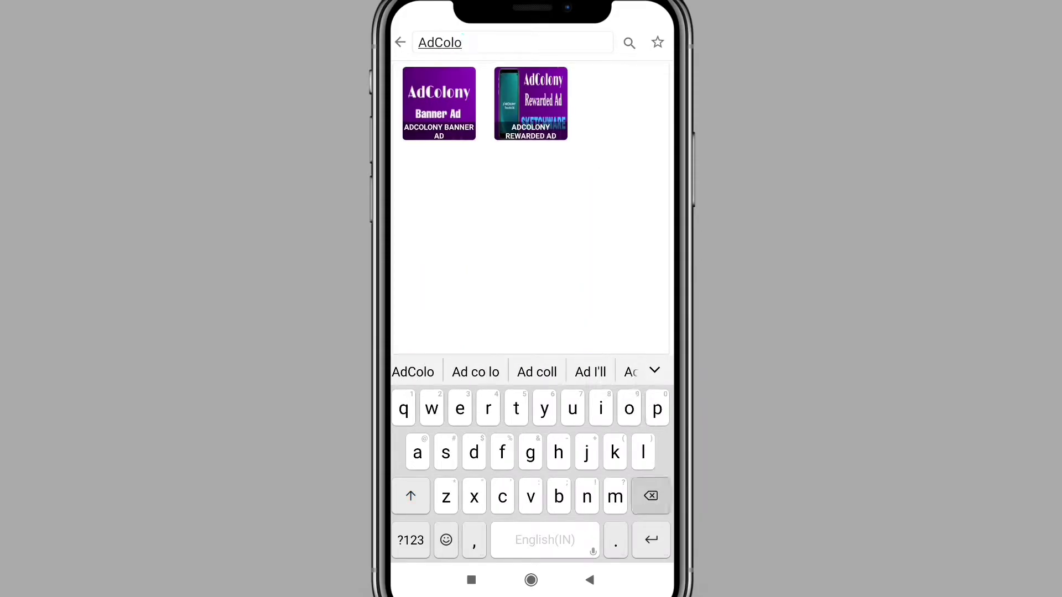
key("BackSpace")
key("BackSpace")
key("BackSpace")
key("BackSpace")
type("Iro")
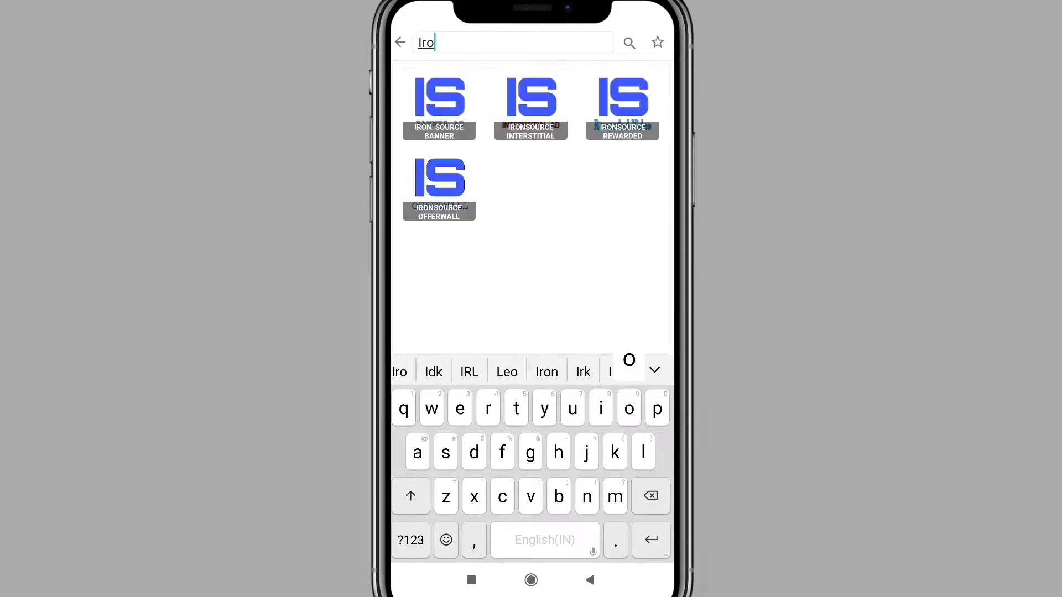
key("BackSpace")
key("BackSpace")
key("BackSpace")
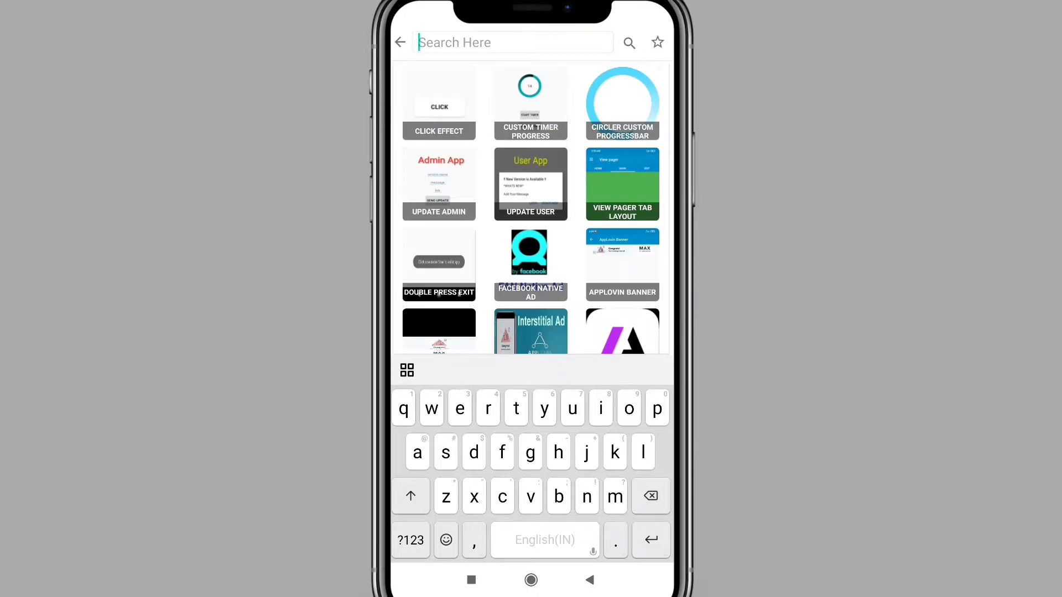
left_click(589, 580)
scroll(531, 312, "down", 5)
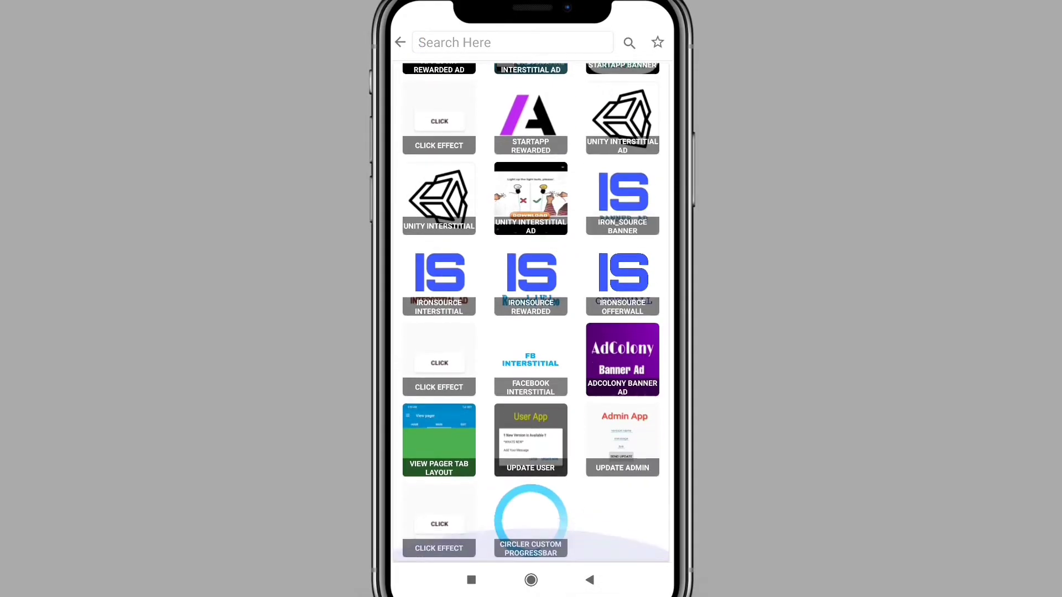
left_click(590, 580)
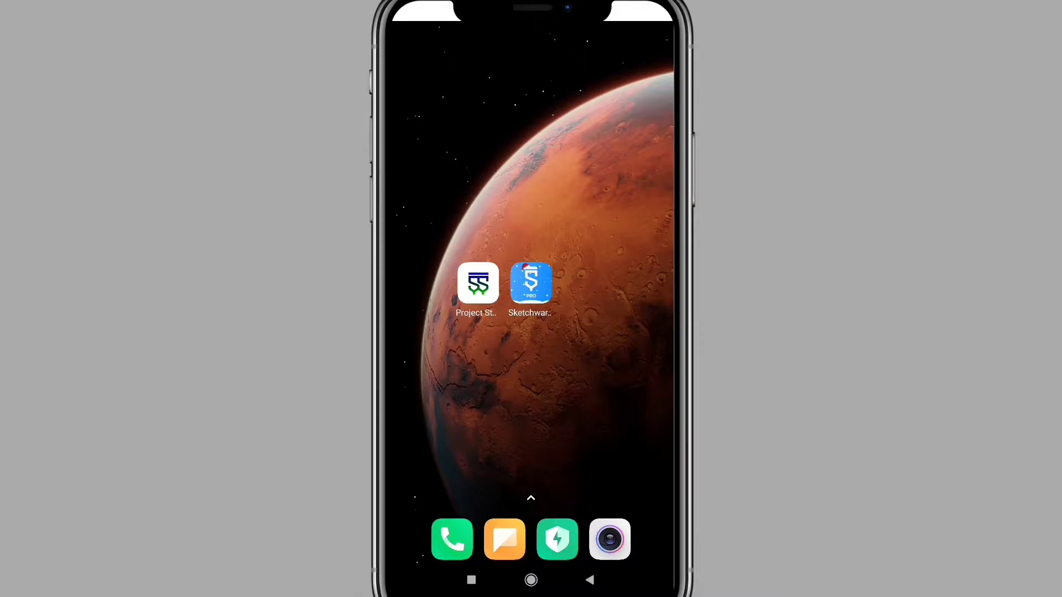
Step: Find ADMOB REWARDED in Project Store's Sketch Projects and download it
left_click(478, 284)
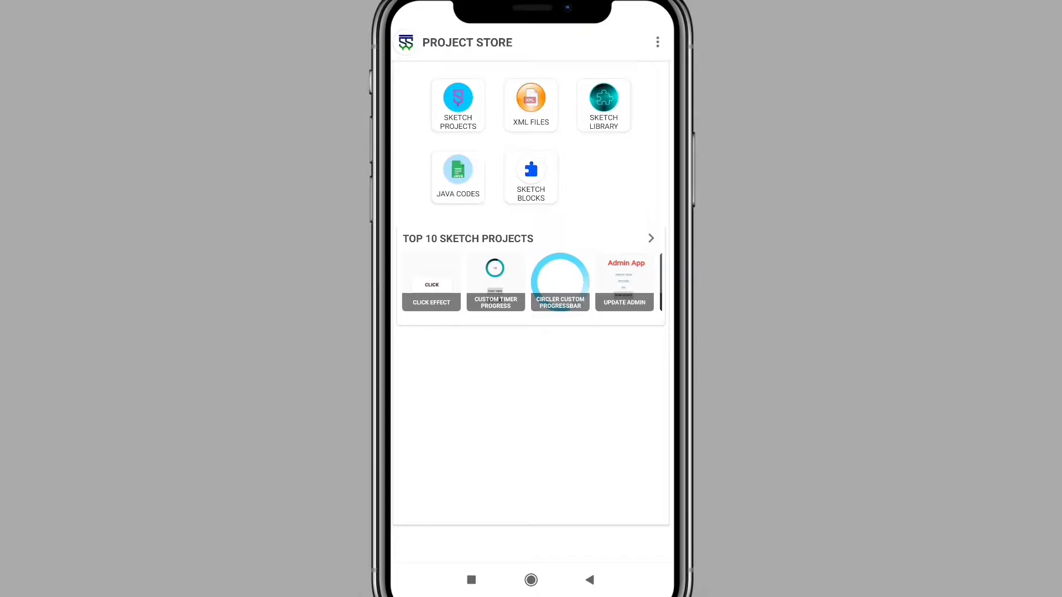
left_click(458, 105)
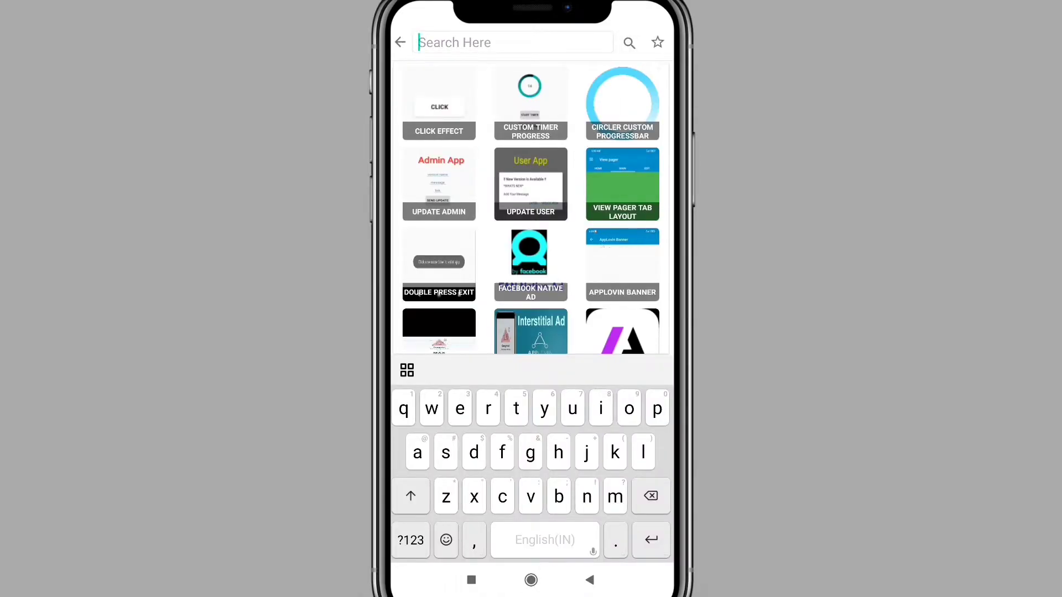
type("Admo")
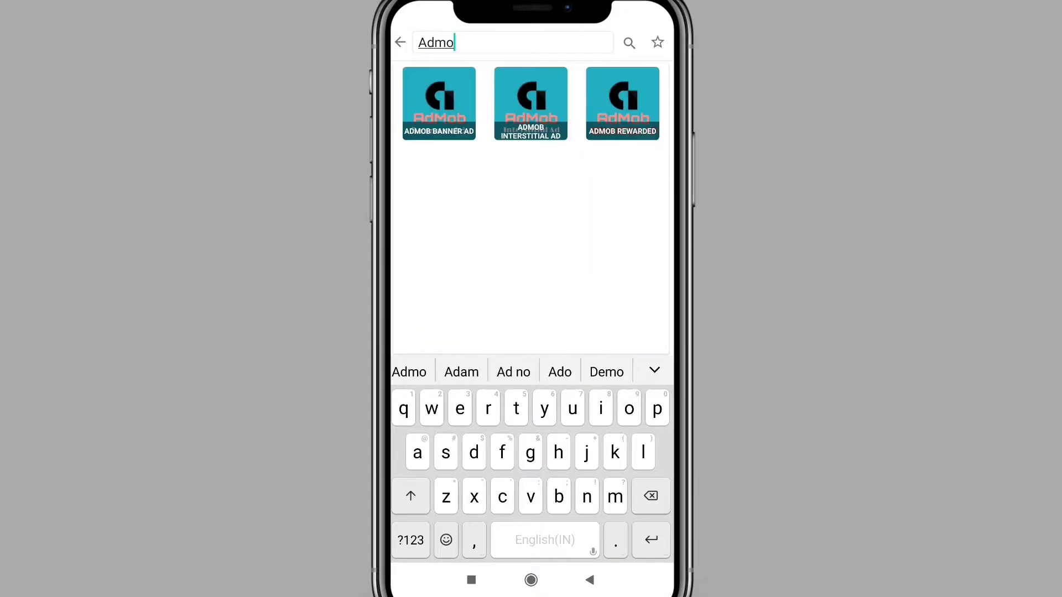
left_click(622, 104)
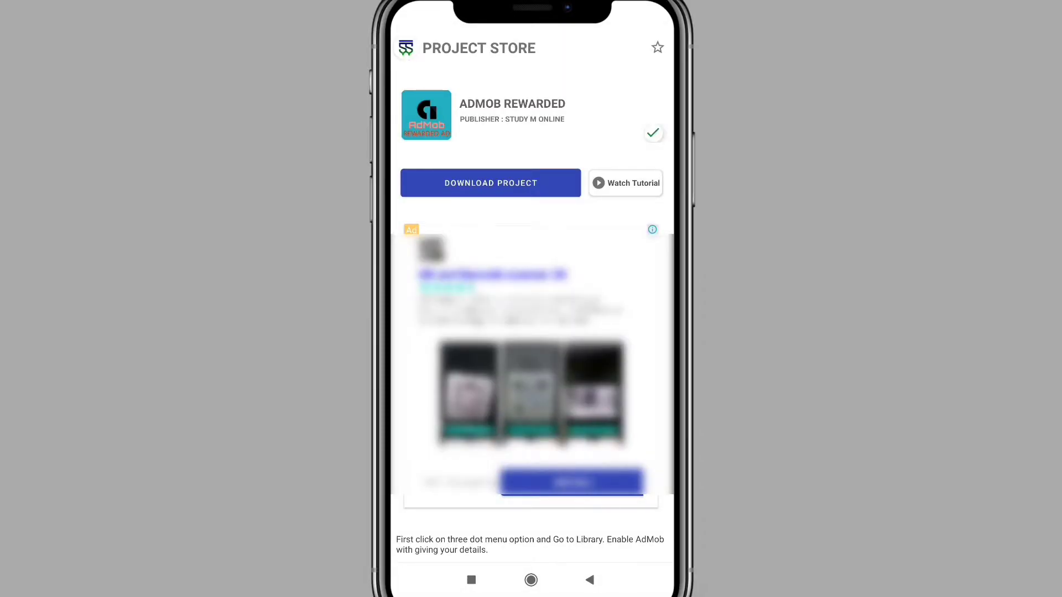
left_click(491, 183)
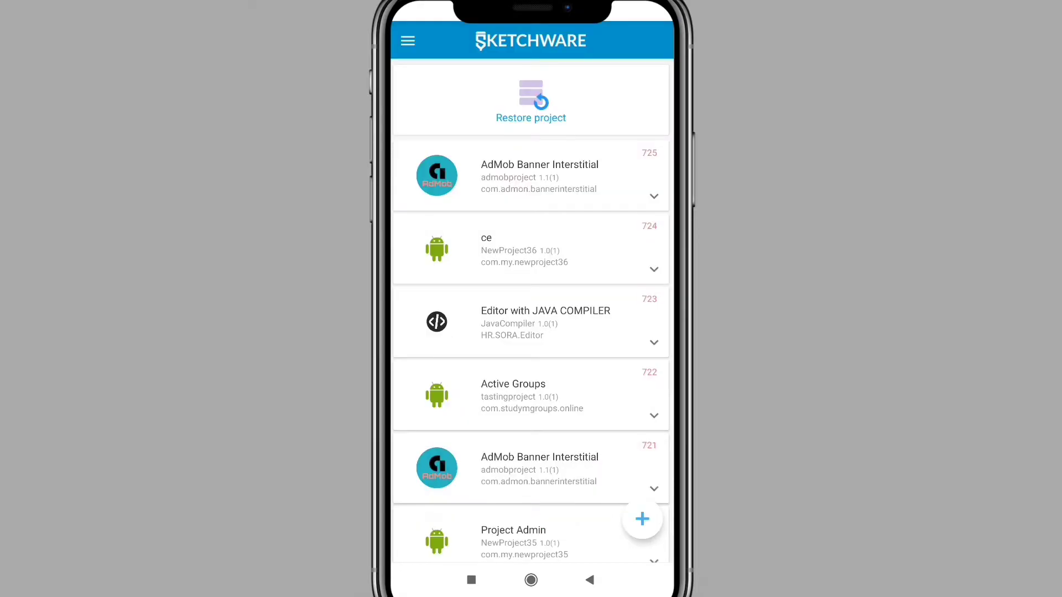
Step: Restore admob_rewarded.swb from the Download/Project Store folder
left_click(531, 107)
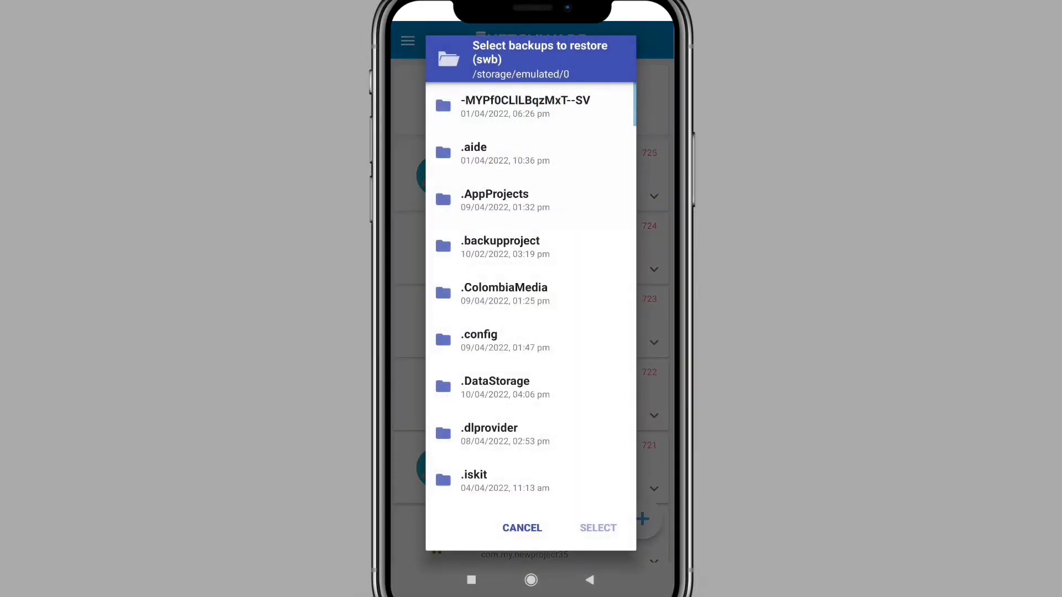
scroll(531, 291, "down", 5)
scroll(531, 291, "down", 10)
scroll(531, 290, "down", 2)
scroll(531, 290, "down", 5)
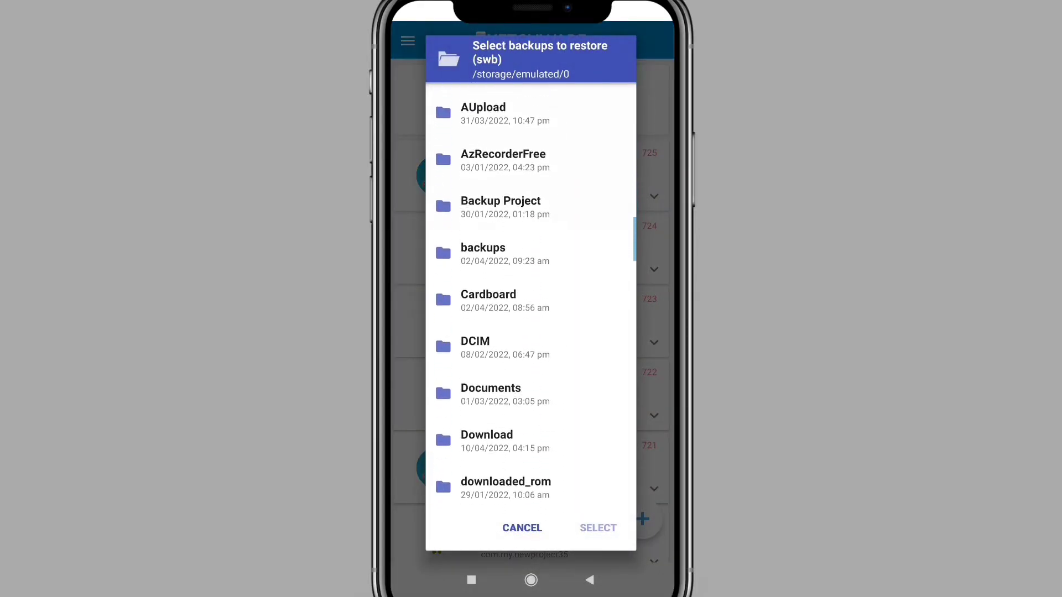
scroll(531, 290, "down", 3)
left_click(487, 232)
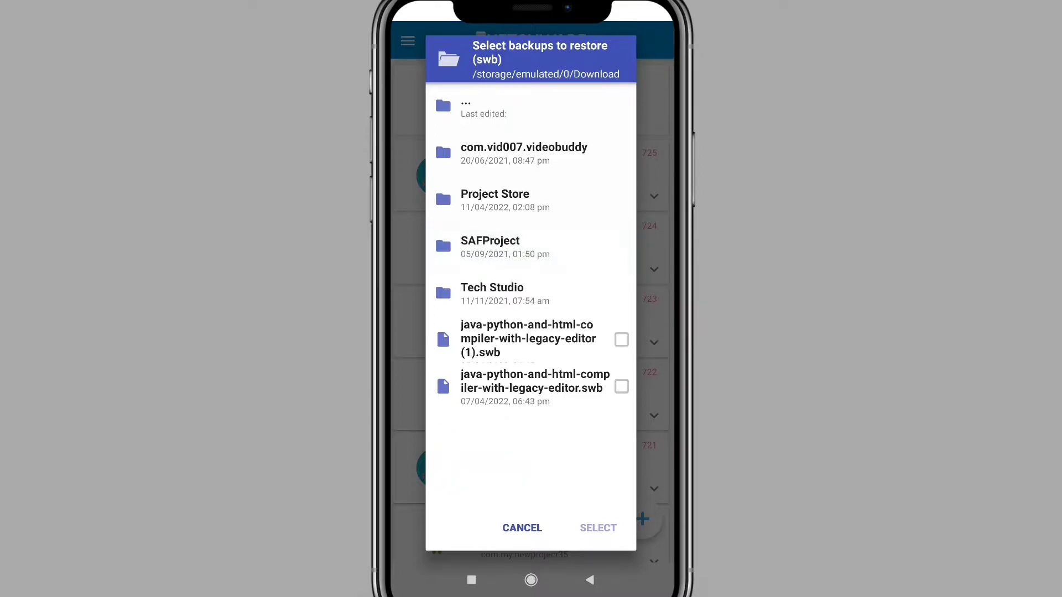
left_click(531, 199)
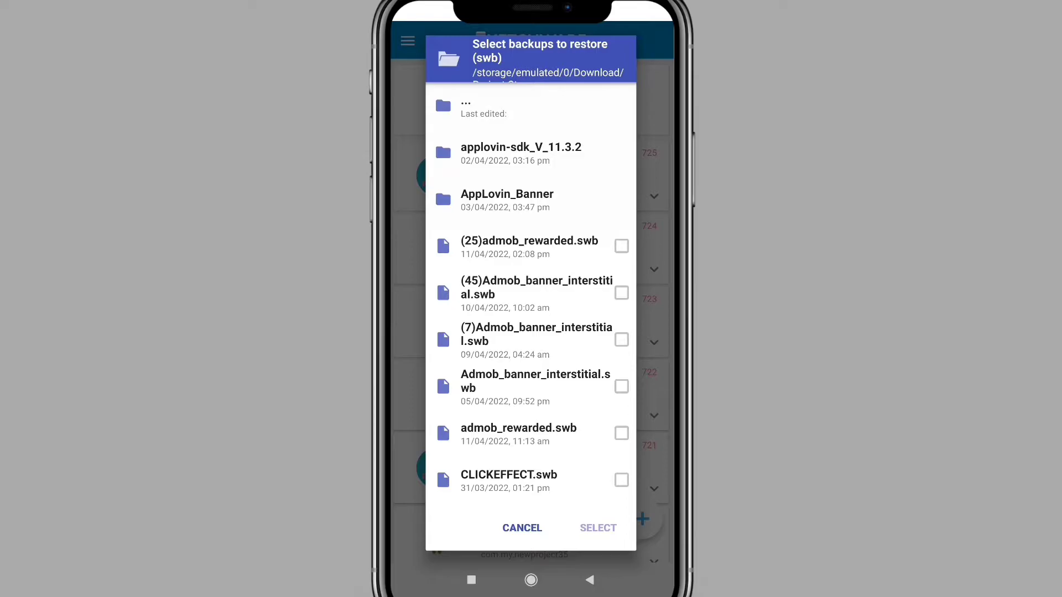
left_click(518, 432)
left_click(597, 528)
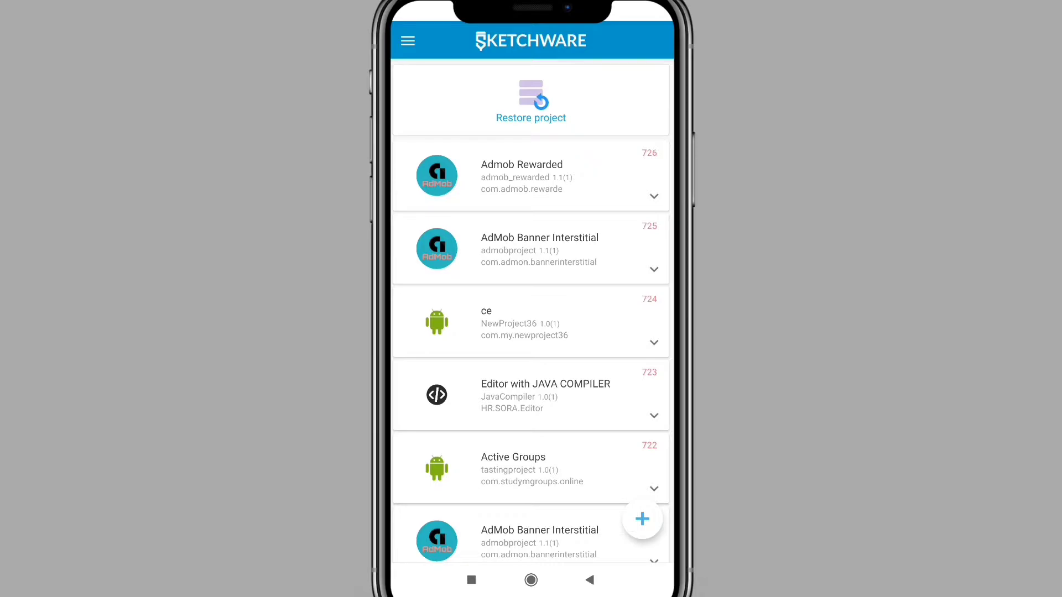
Step: In the project's onCreate event, start a custom RewardedAd variable named rewardad
left_click(531, 176)
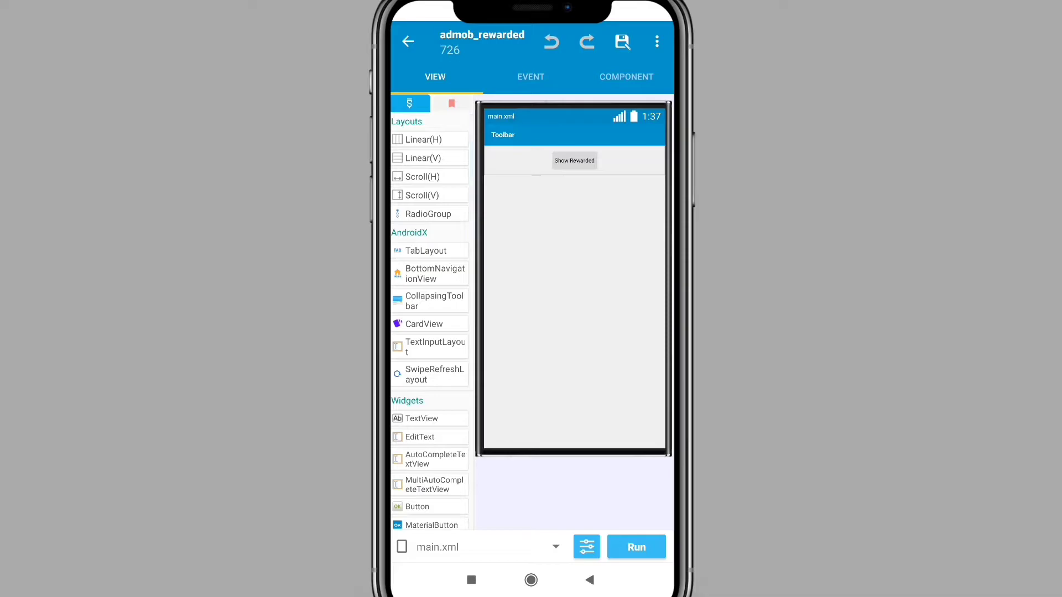
left_click(531, 76)
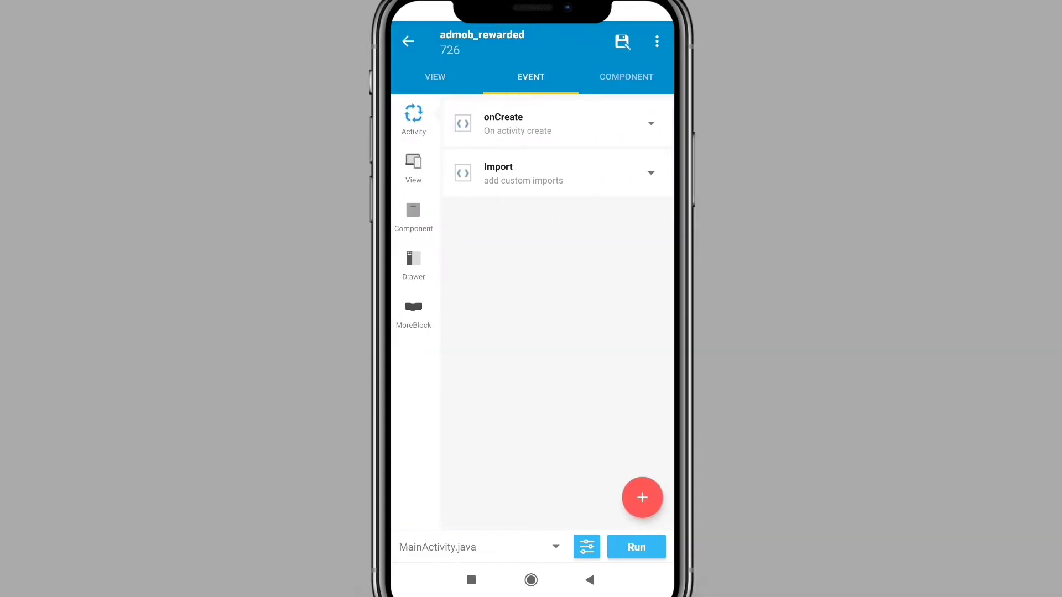
left_click(498, 119)
left_click(643, 531)
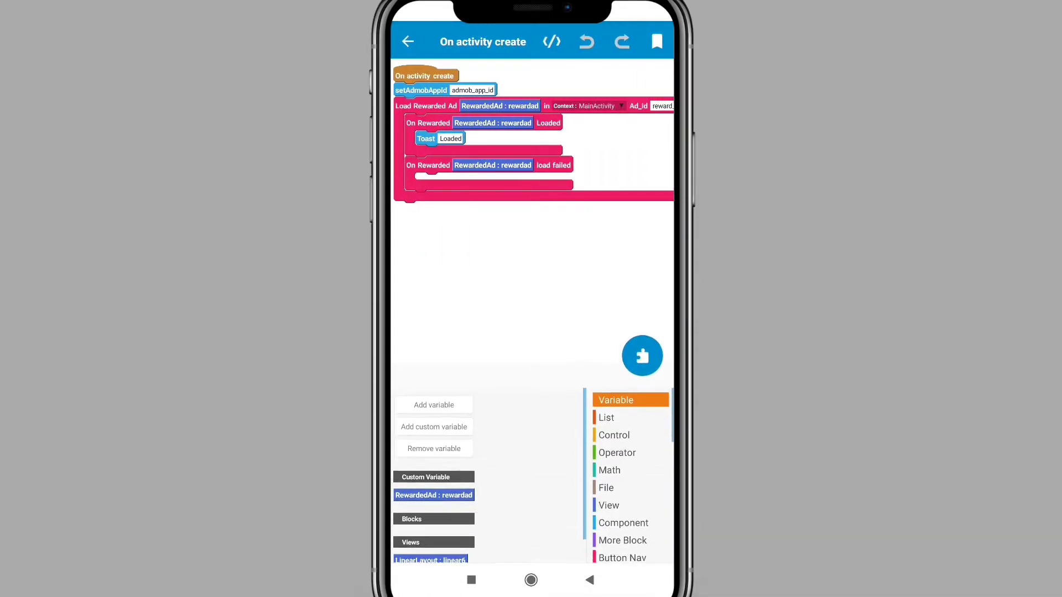
left_click(439, 424)
type("Rew")
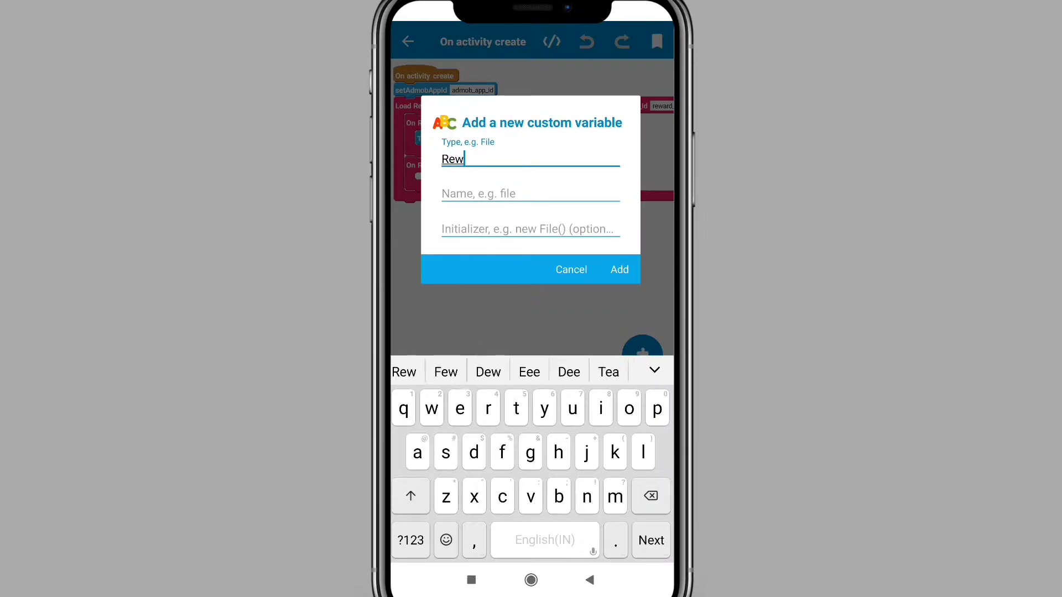
type("arded")
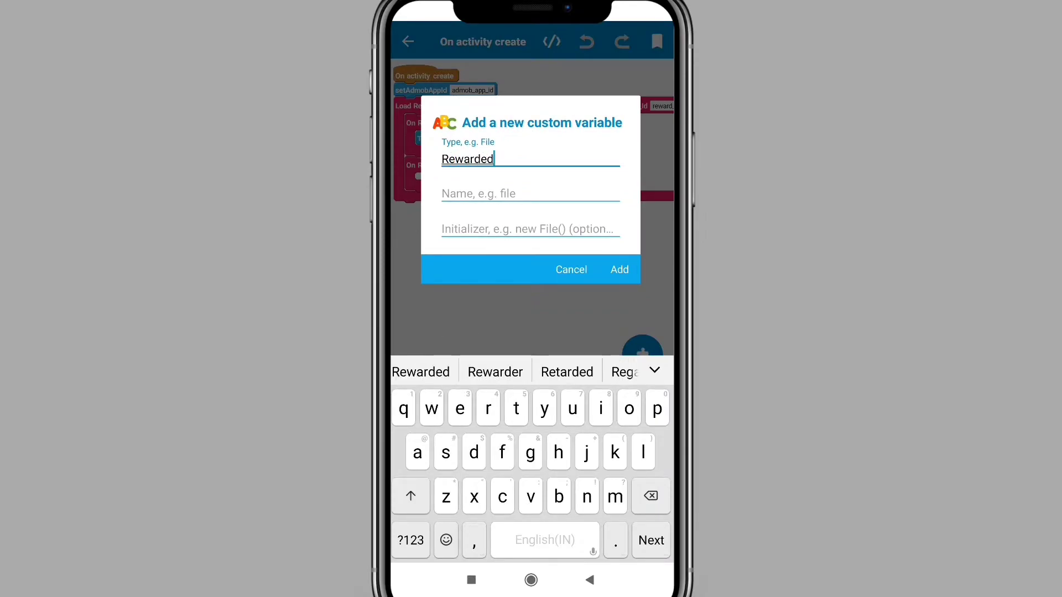
type("Ad")
key("Return")
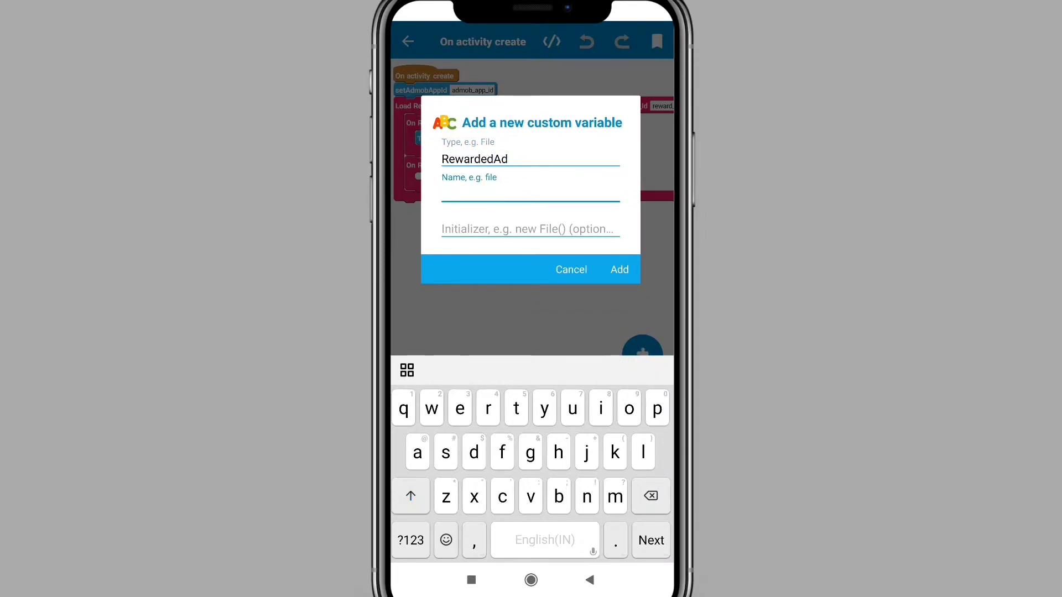
type("reward")
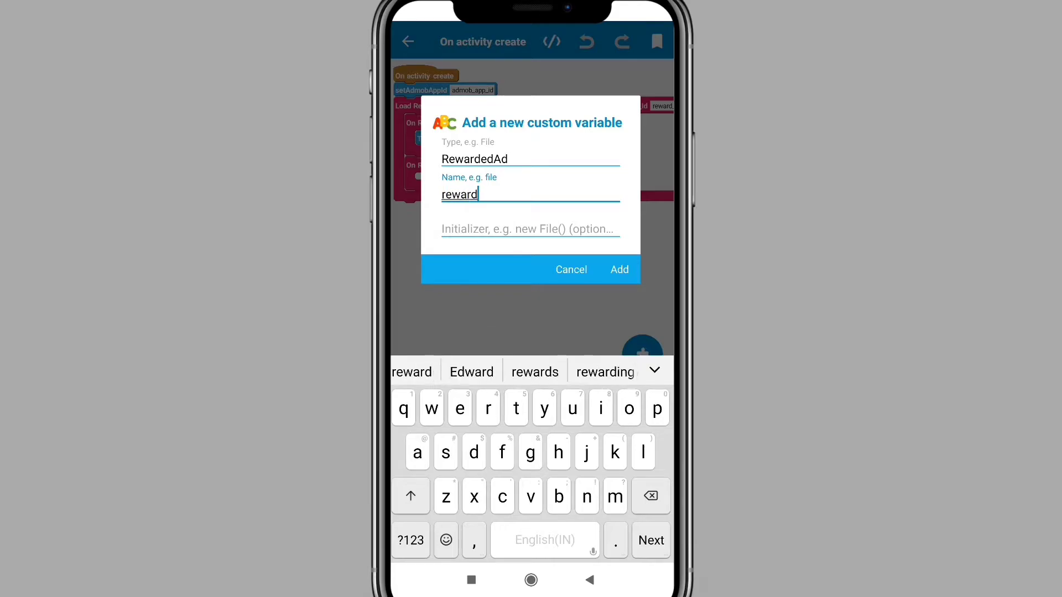
type("ad")
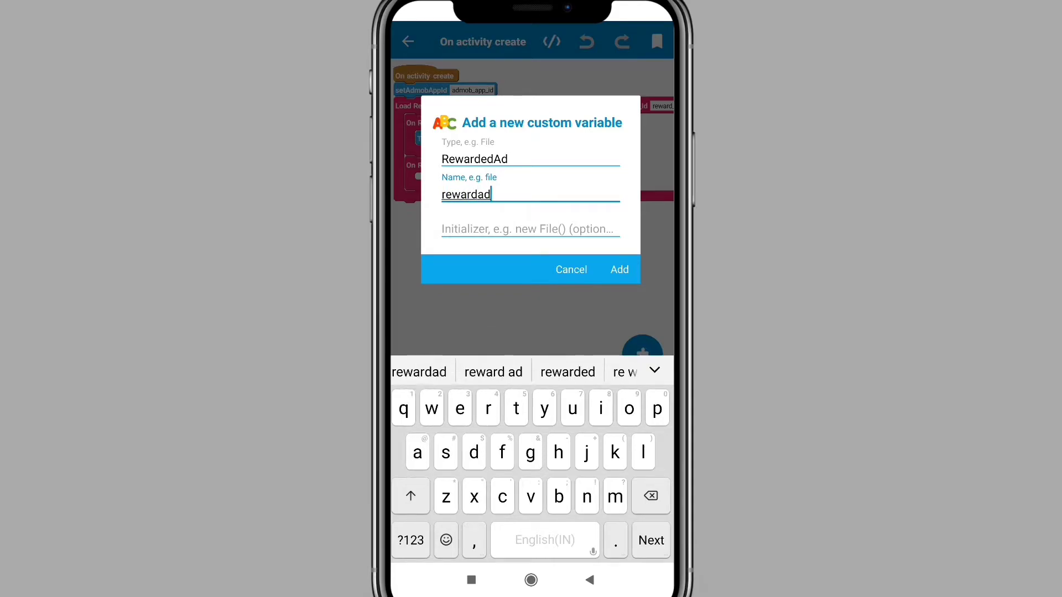
Step: Add the rewardad variable and place its blocks beside the load failed and Loaded events
left_click(619, 270)
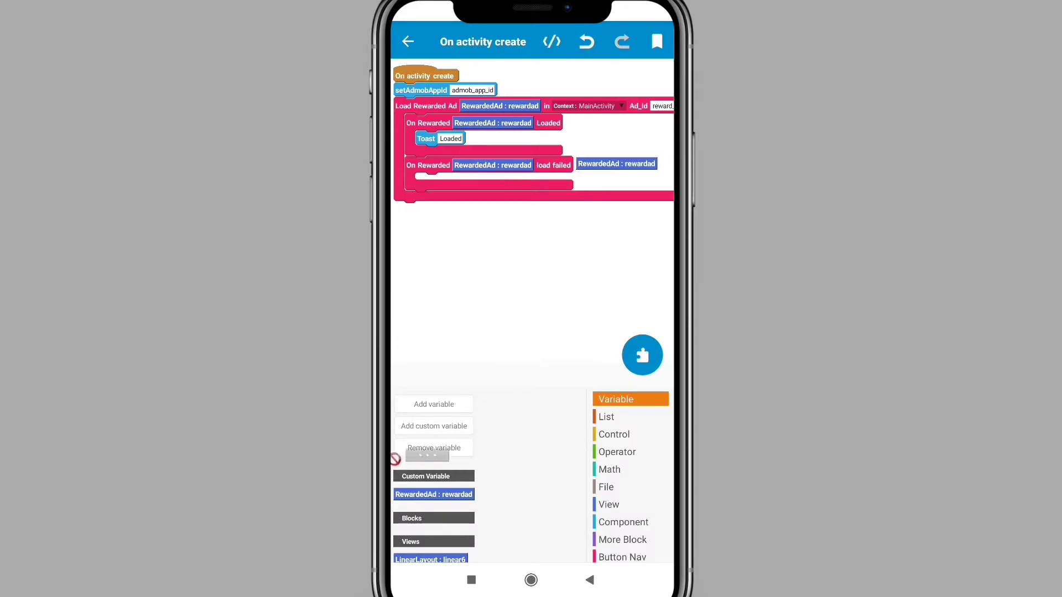
left_click_drag(427, 455, 506, 124)
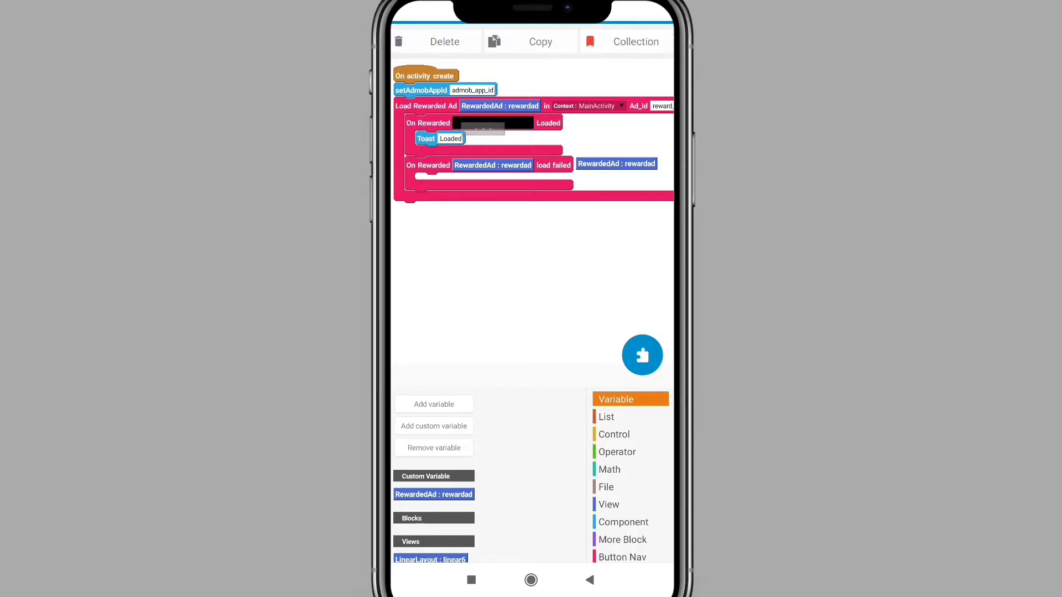
left_click_drag(525, 123, 616, 121)
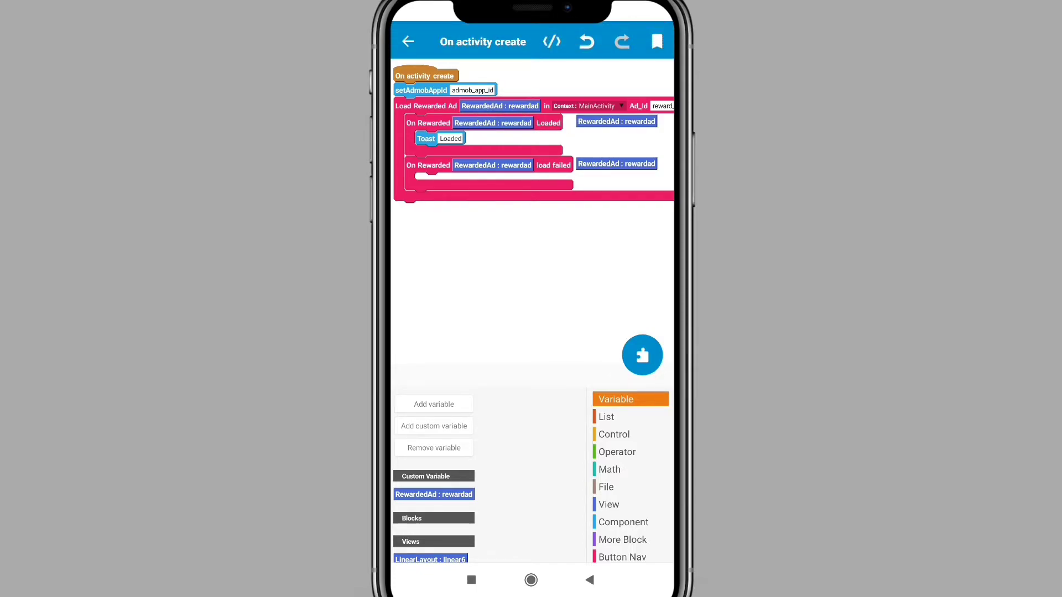
Step: Drop a setAdmobAppId block onto the canvas and leave the onCreate editor
left_click(608, 504)
scroll(489, 477, "down", 10)
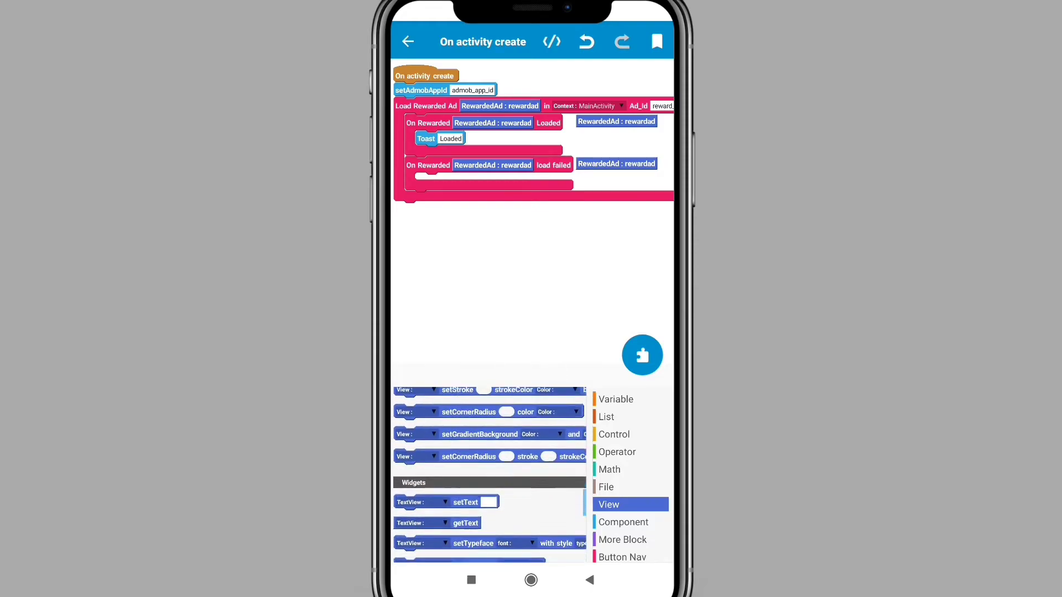
scroll(490, 477, "up", 5)
mouse_move(429, 397)
left_mouse_down()
mouse_move(472, 235)
mouse_move(494, 237)
left_mouse_up()
left_click(642, 355)
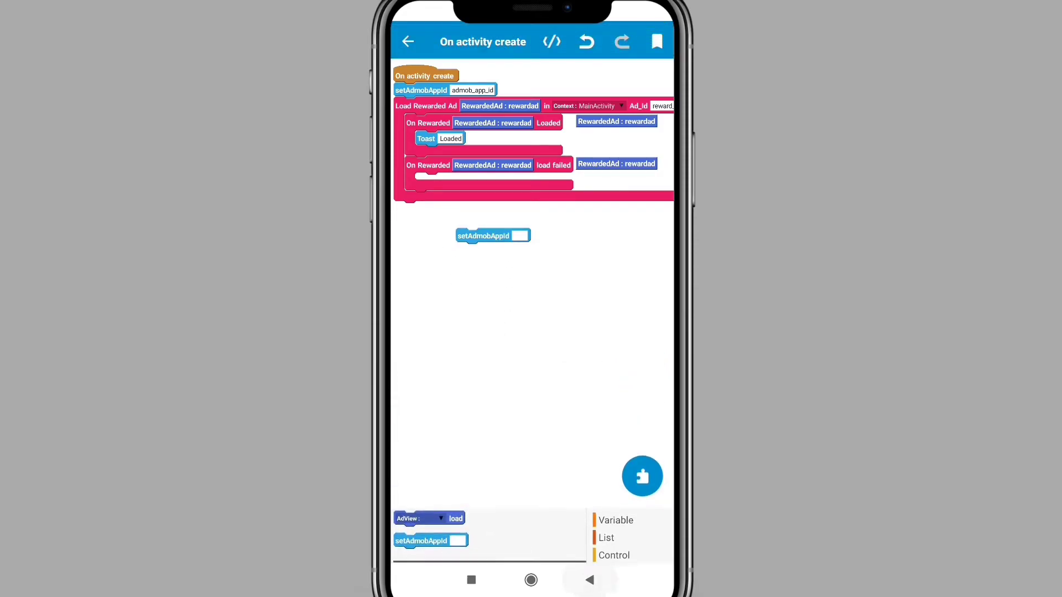
left_click(589, 580)
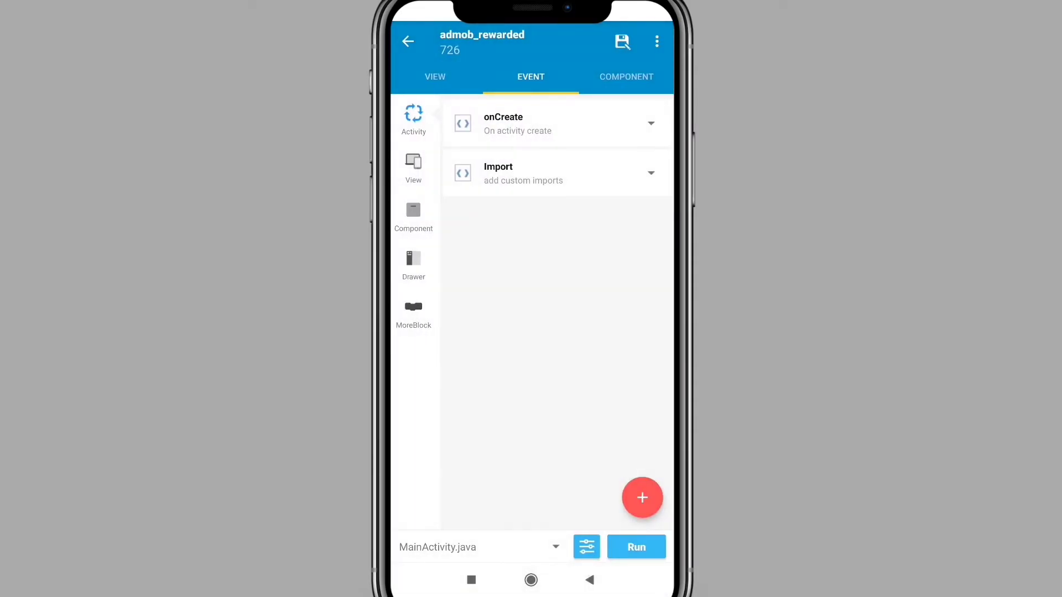
Step: Glance at the custom imports event, then open button2's onClick event
left_click(556, 173)
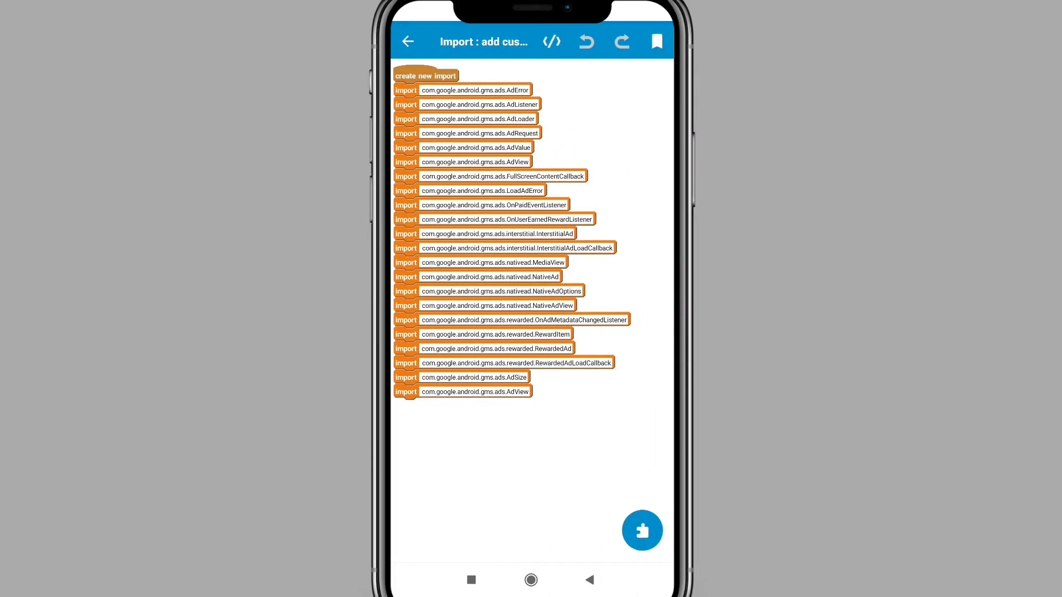
left_click(589, 580)
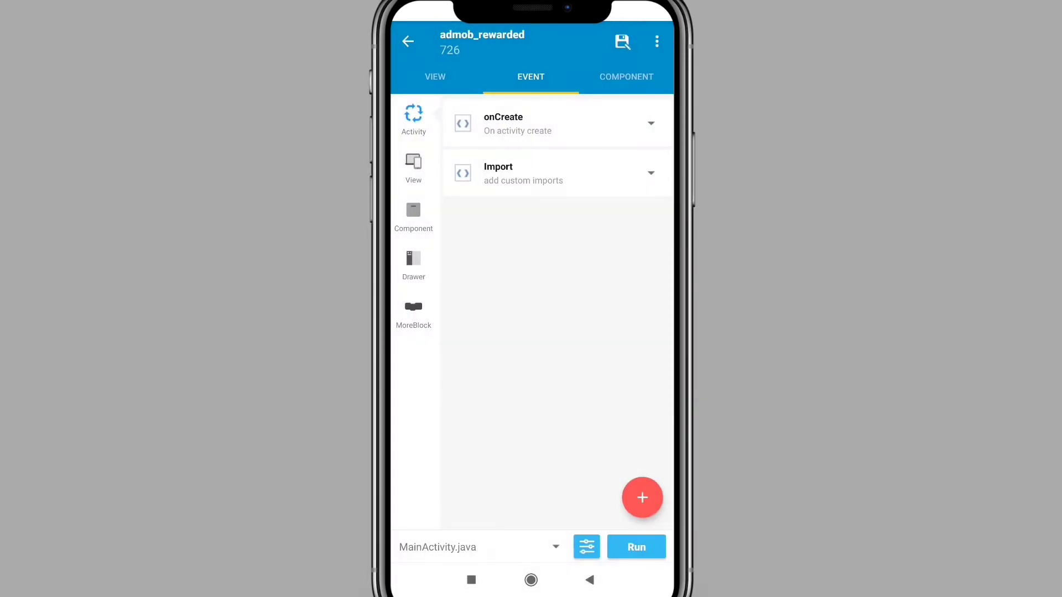
left_click(413, 165)
left_click(531, 123)
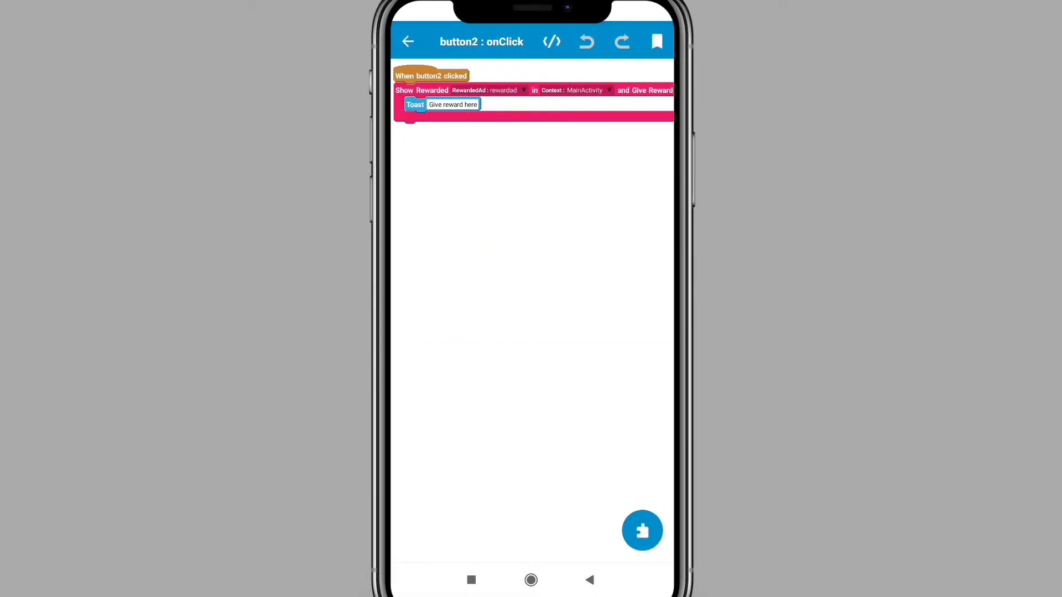
Step: Place a rewardad variable block on button2's onClick canvas and return to the event list
left_click(642, 531)
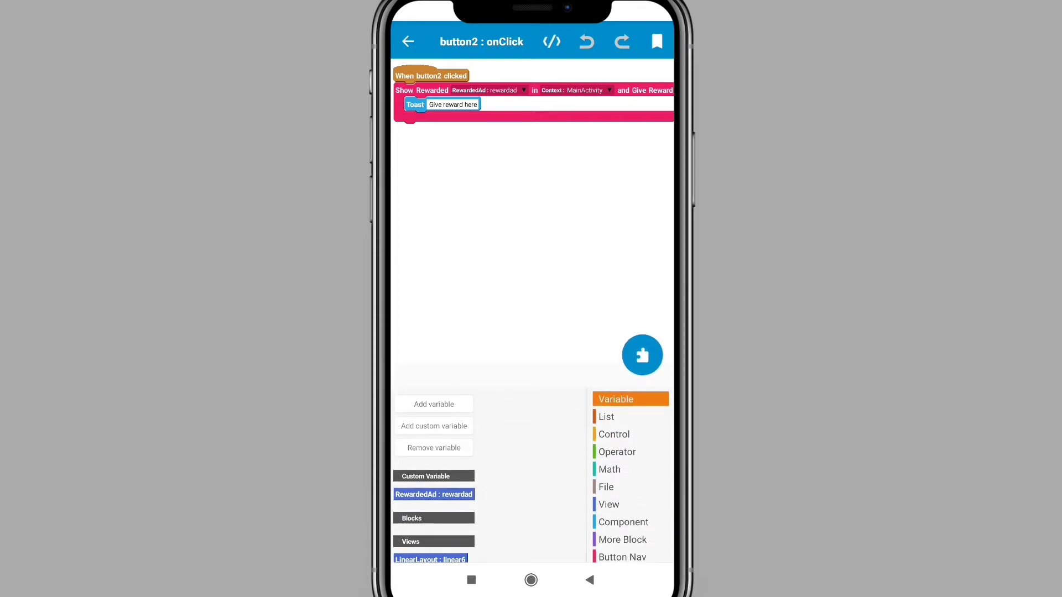
left_click_drag(433, 494, 513, 190)
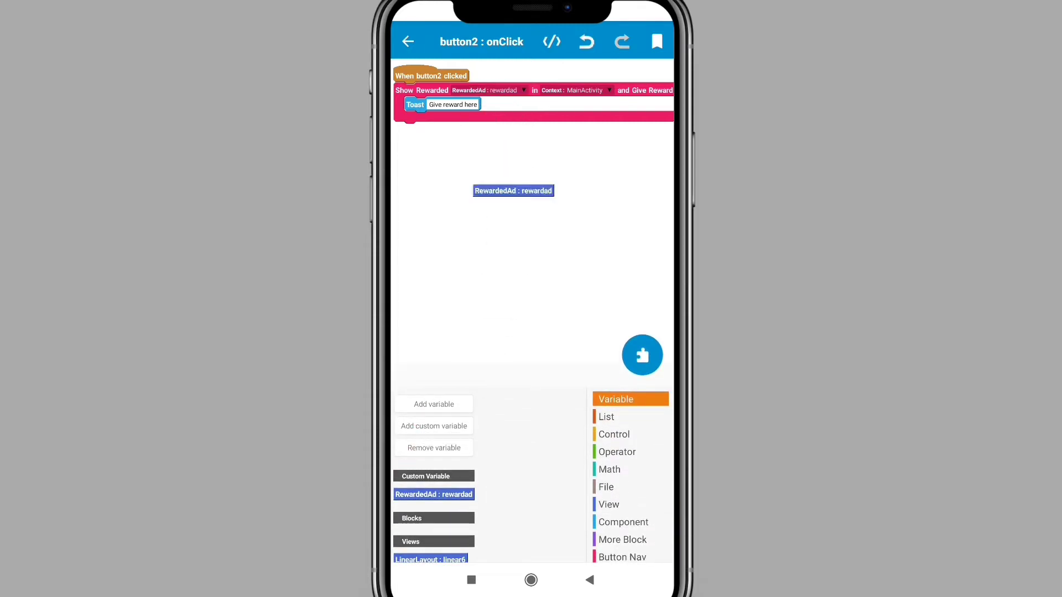
left_click(589, 579)
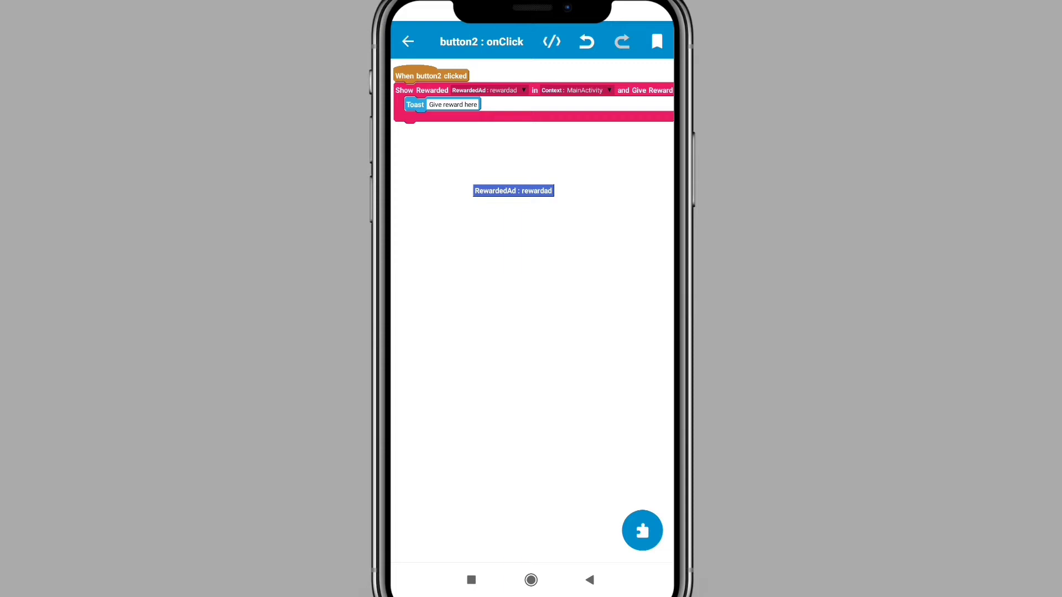
left_click(589, 580)
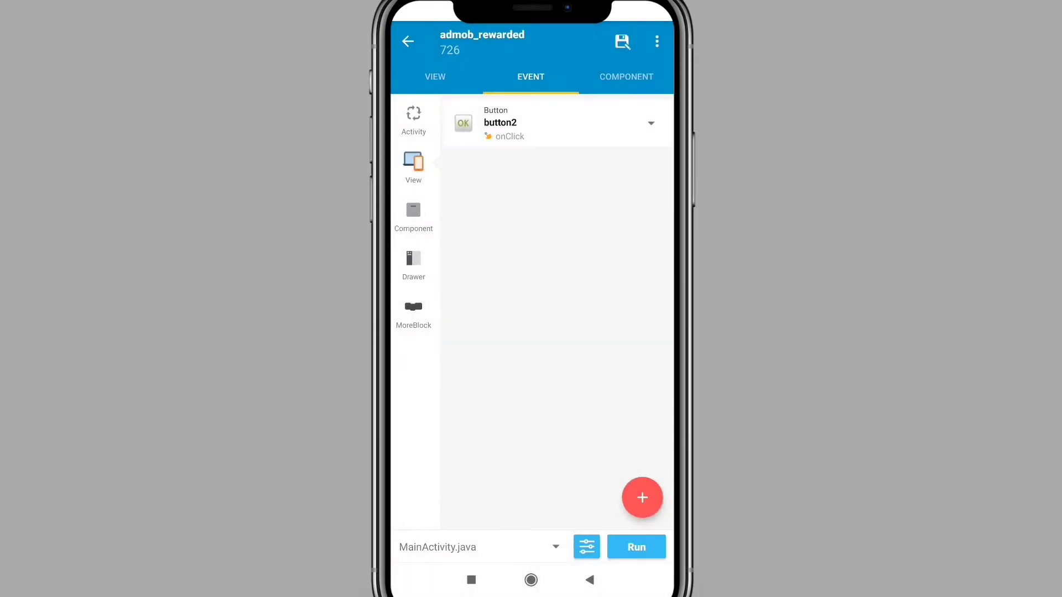
Step: Review the AppCompat and Design and AdMob library settings
left_click(586, 546)
left_click(547, 67)
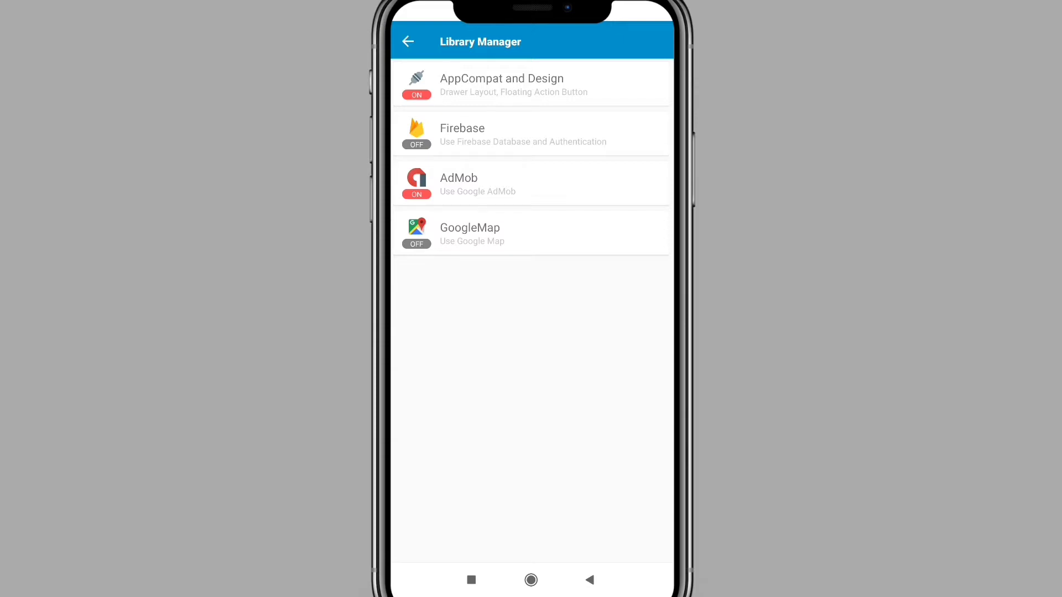
left_click(501, 83)
left_click(589, 579)
left_click(548, 183)
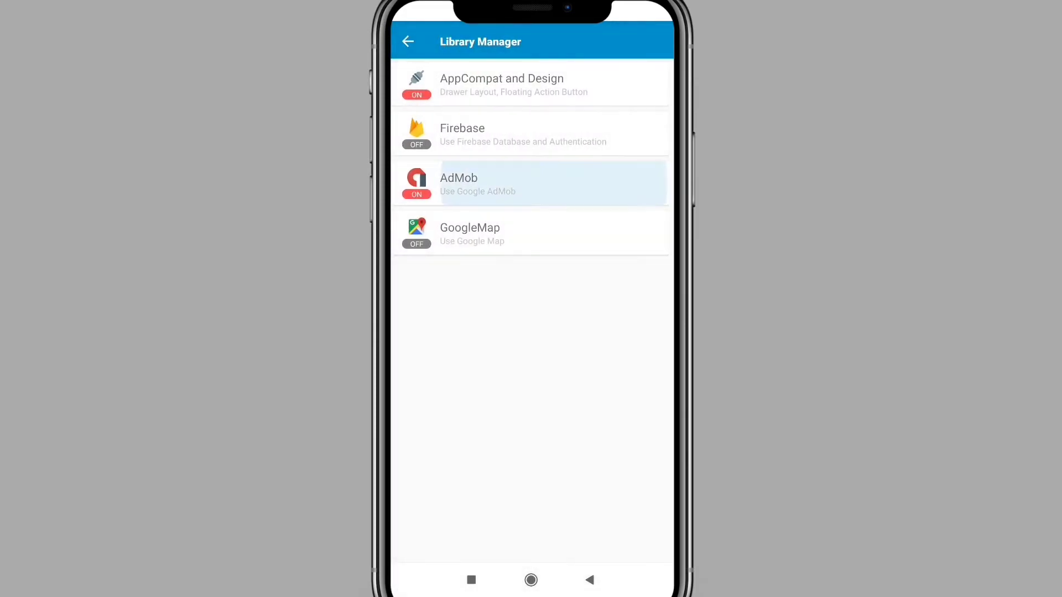
left_click(589, 580)
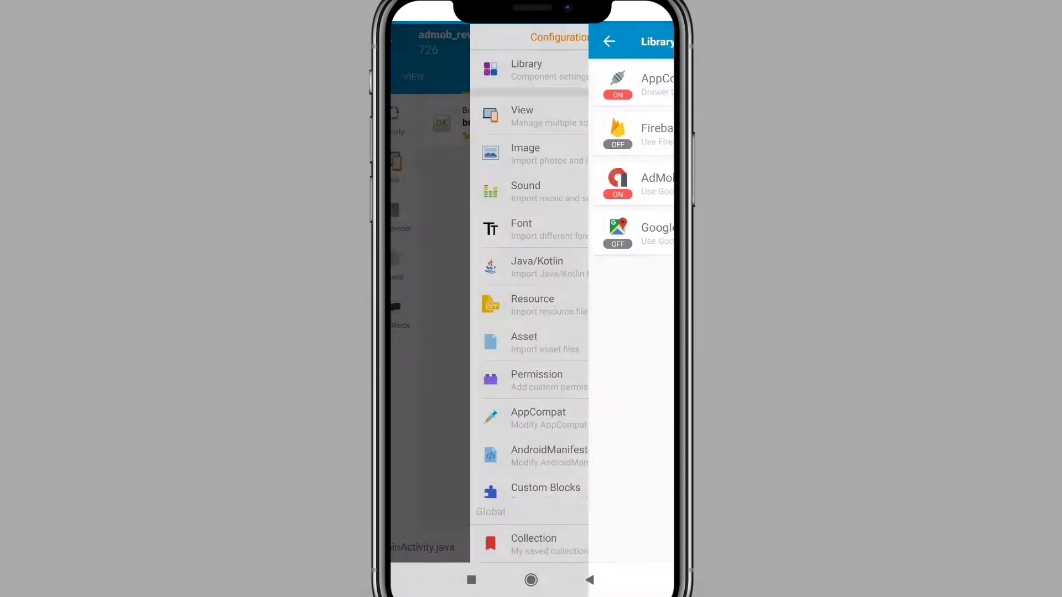
scroll(581, 290, "down", 1)
Step: Search the app permissions in Permission Manager, then close it and the side menu
left_click(581, 346)
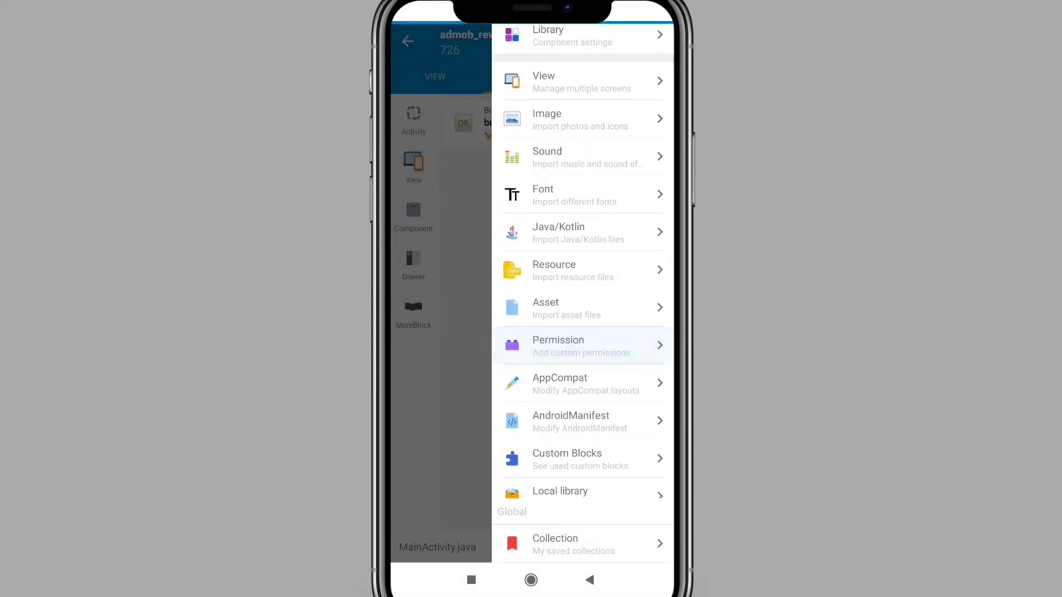
left_click(531, 90)
type("In")
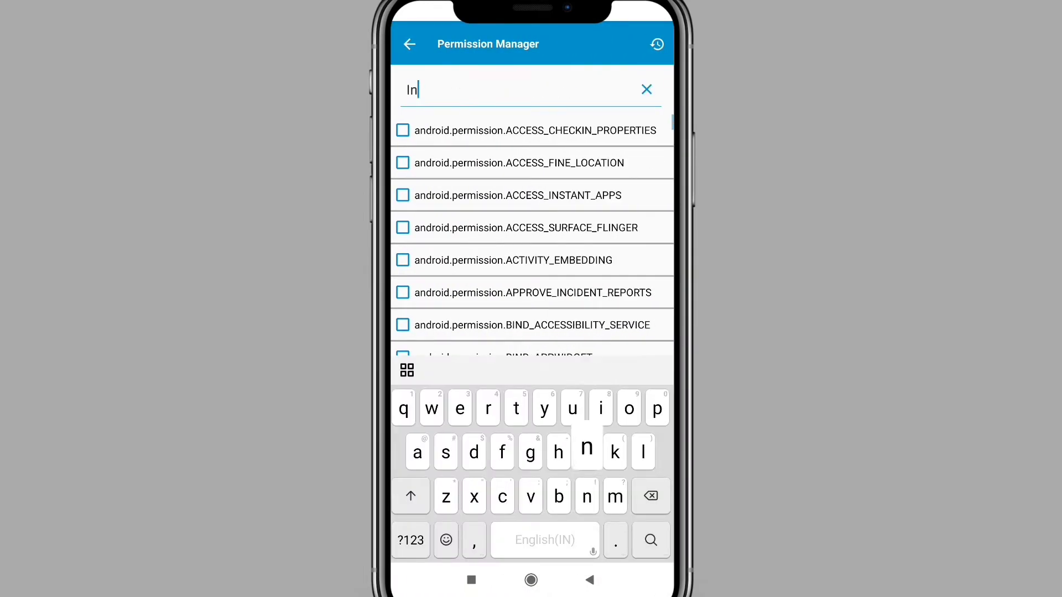
type("terne")
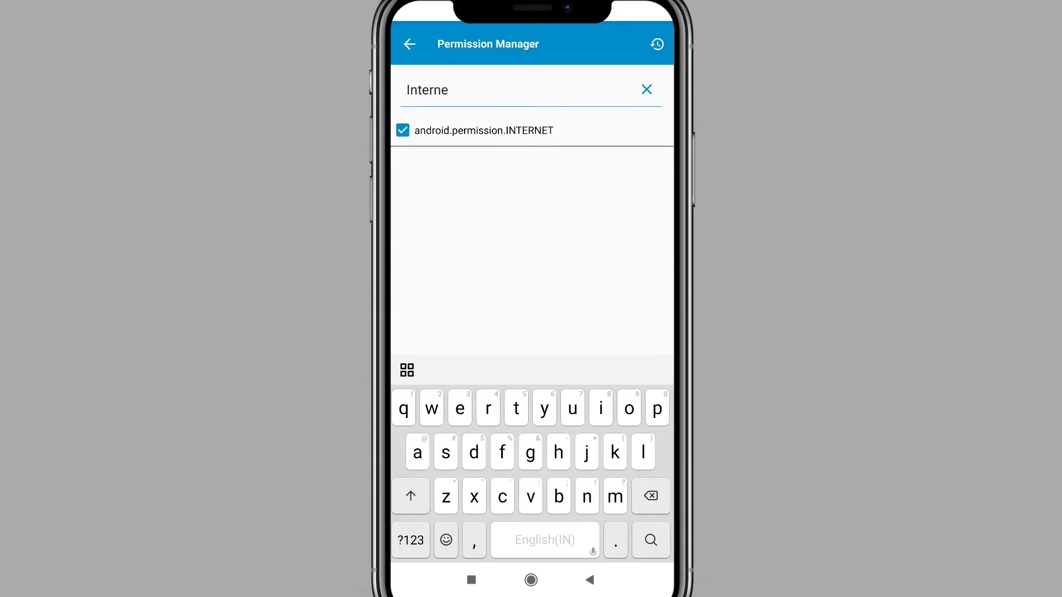
left_click(589, 579)
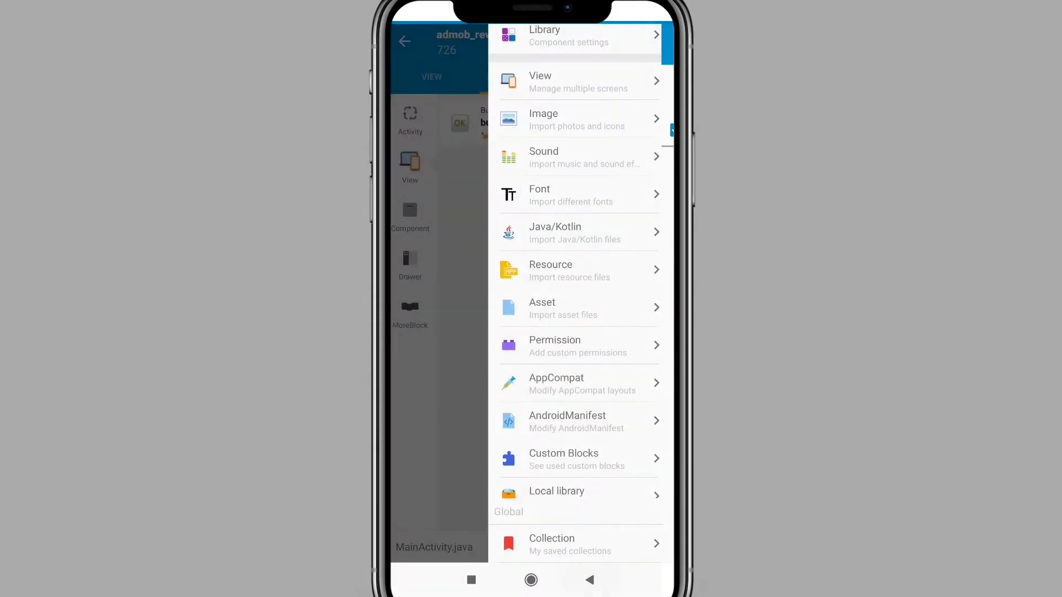
left_click(589, 580)
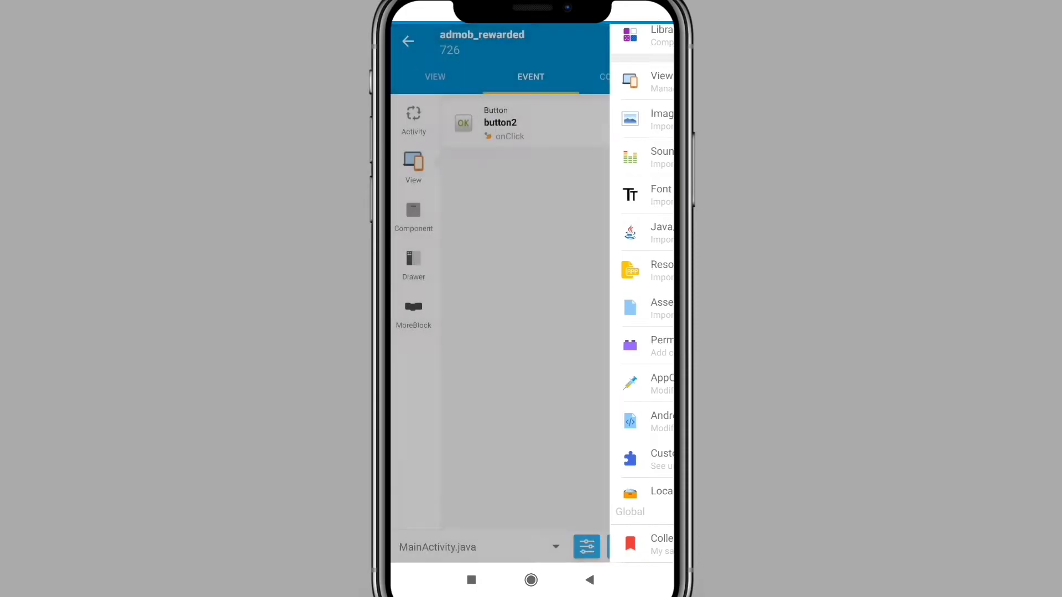
Step: Update a string block's value in the activity's onCreate event, then exit and save the project
left_click(414, 120)
left_click(532, 123)
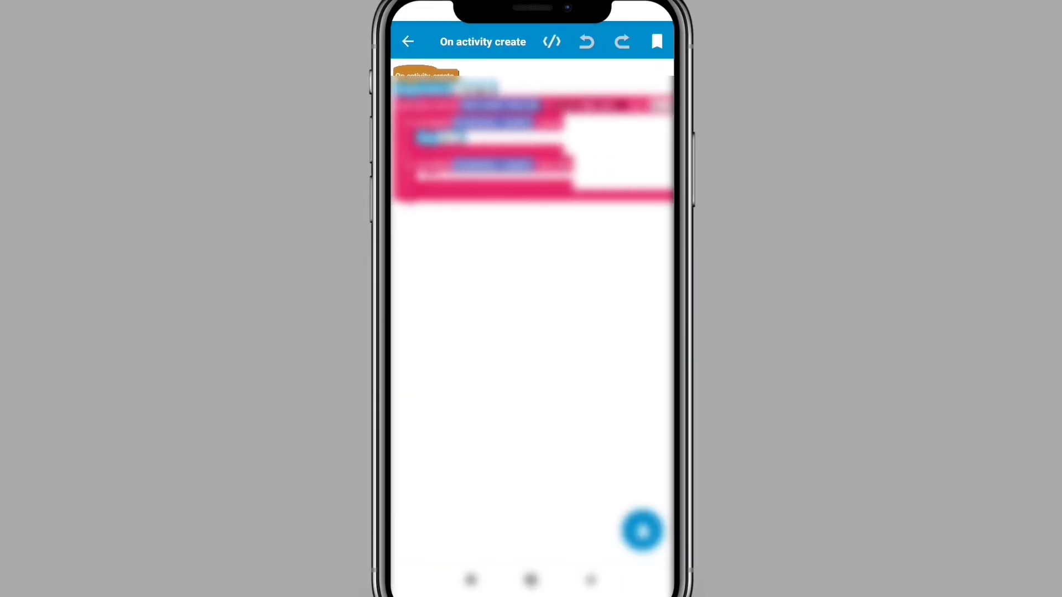
left_click(493, 164)
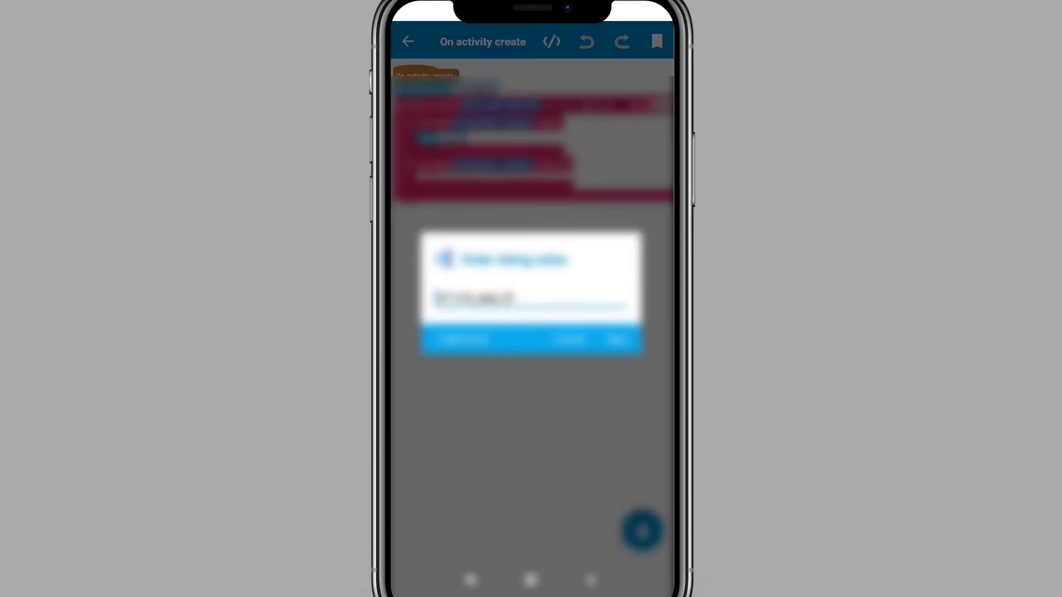
double_click(469, 295)
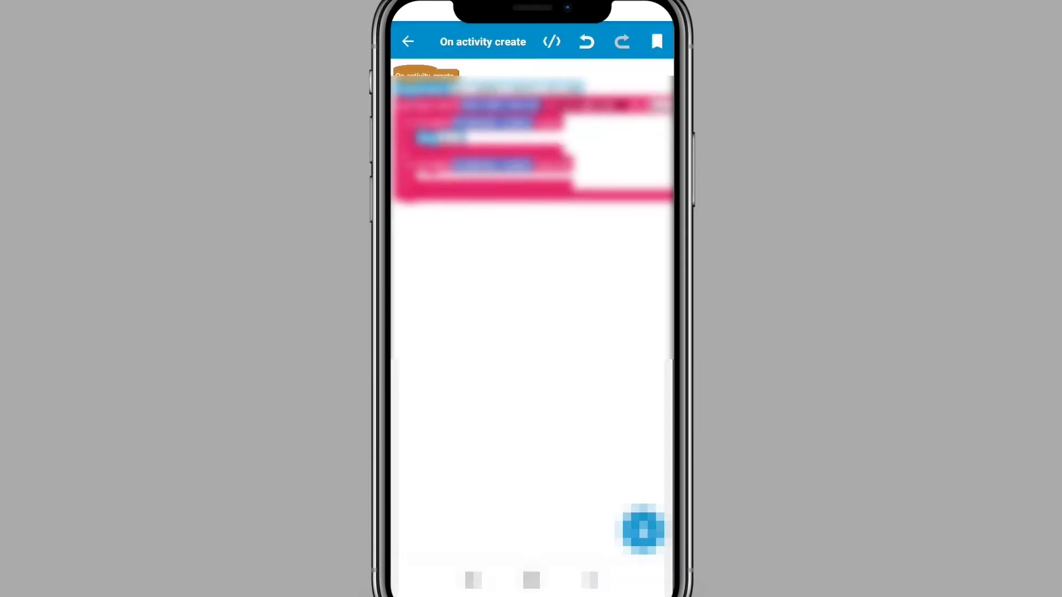
left_click(469, 296)
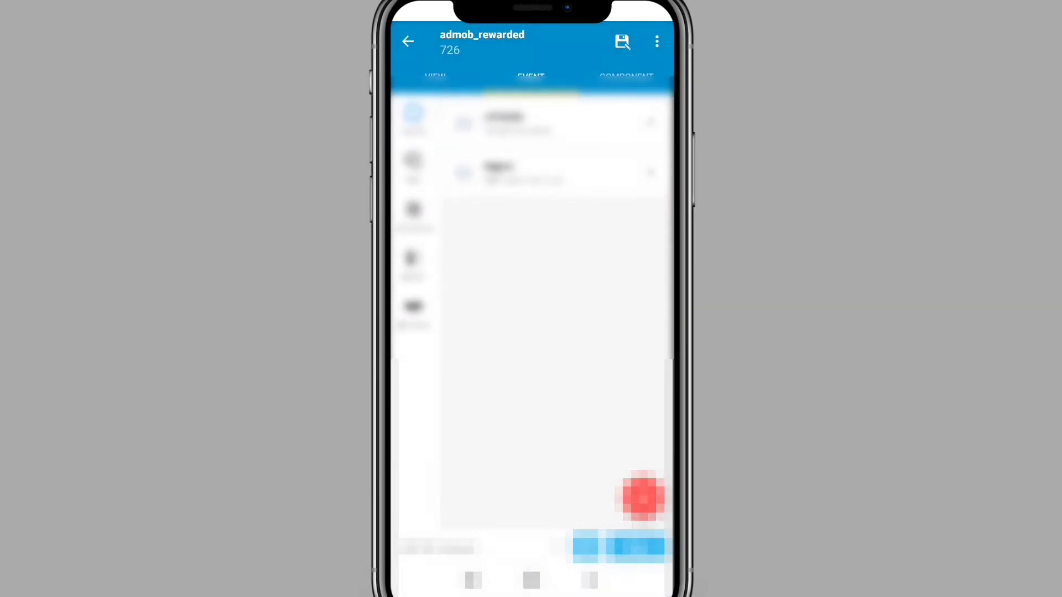
key("Escape")
key("Escape")
left_click(603, 338)
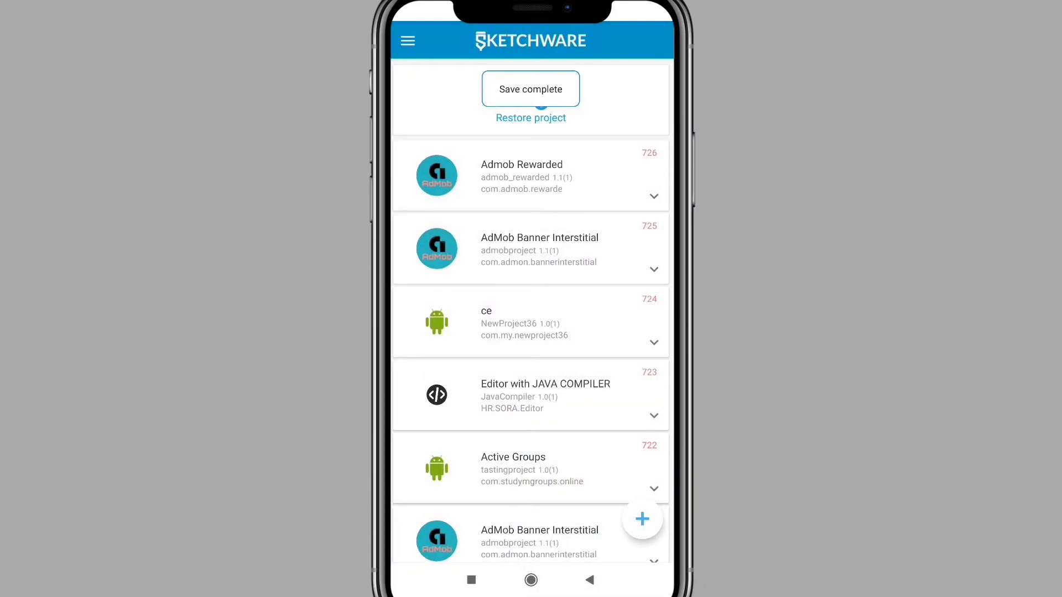
Step: Change the Admob Rewarded project's application name to Active Groups in its settings
left_click(654, 196)
left_click(421, 237)
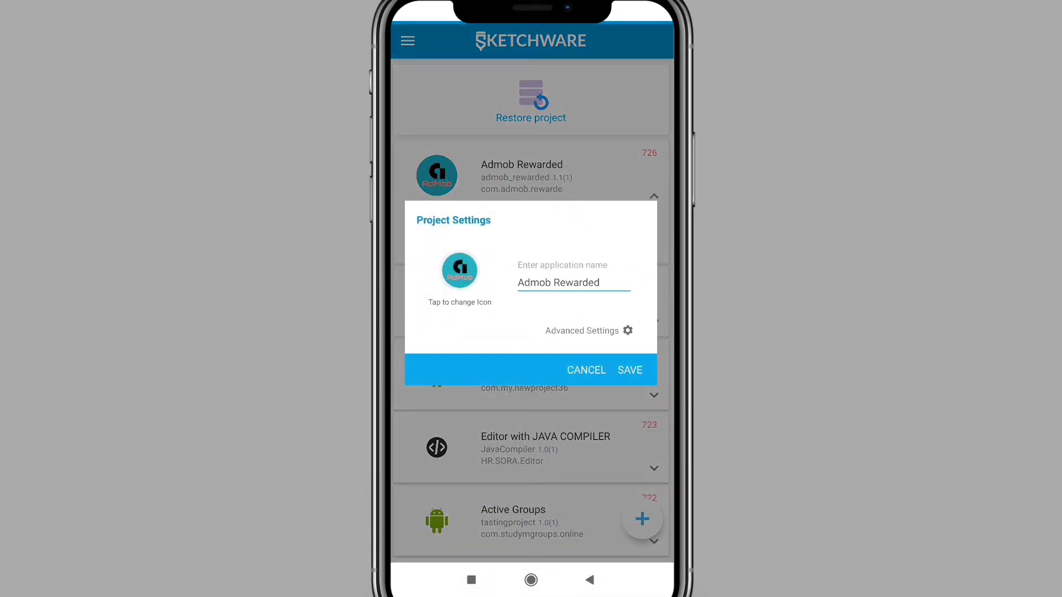
left_click(599, 282)
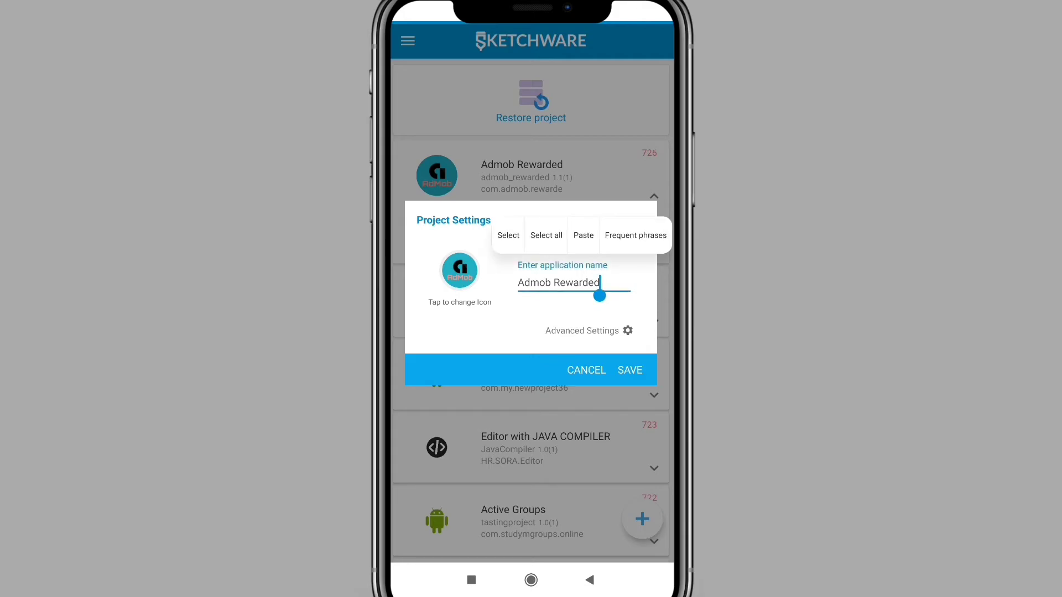
left_click(545, 235)
type("Ac")
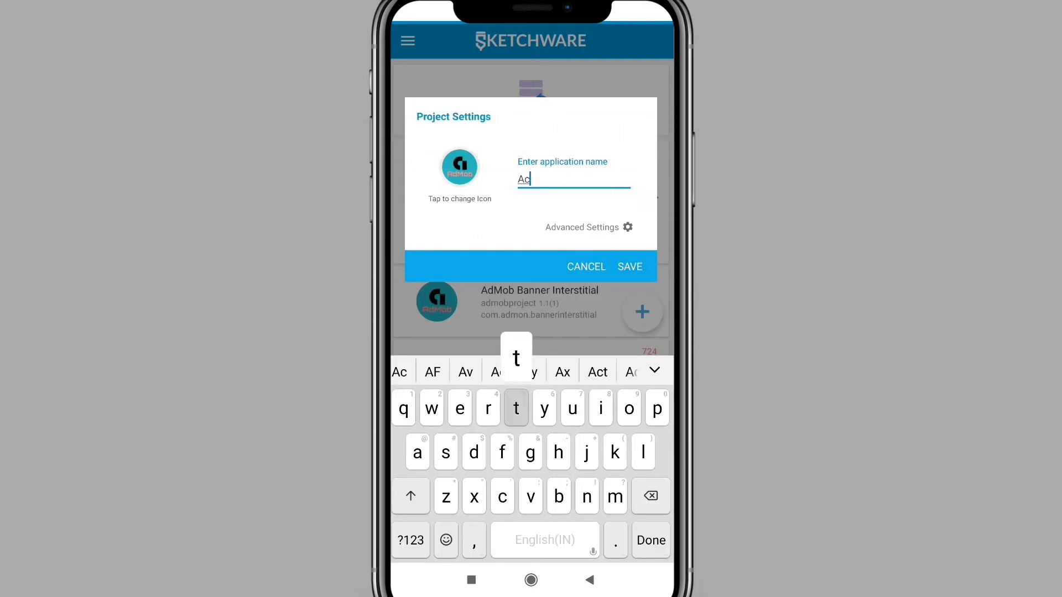
type("tive G")
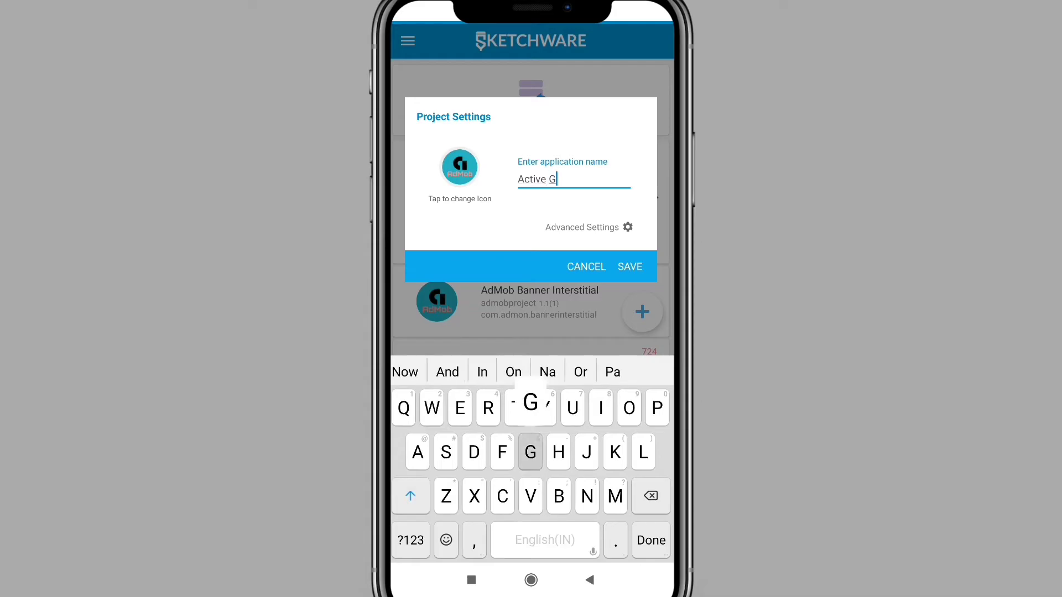
type("roups")
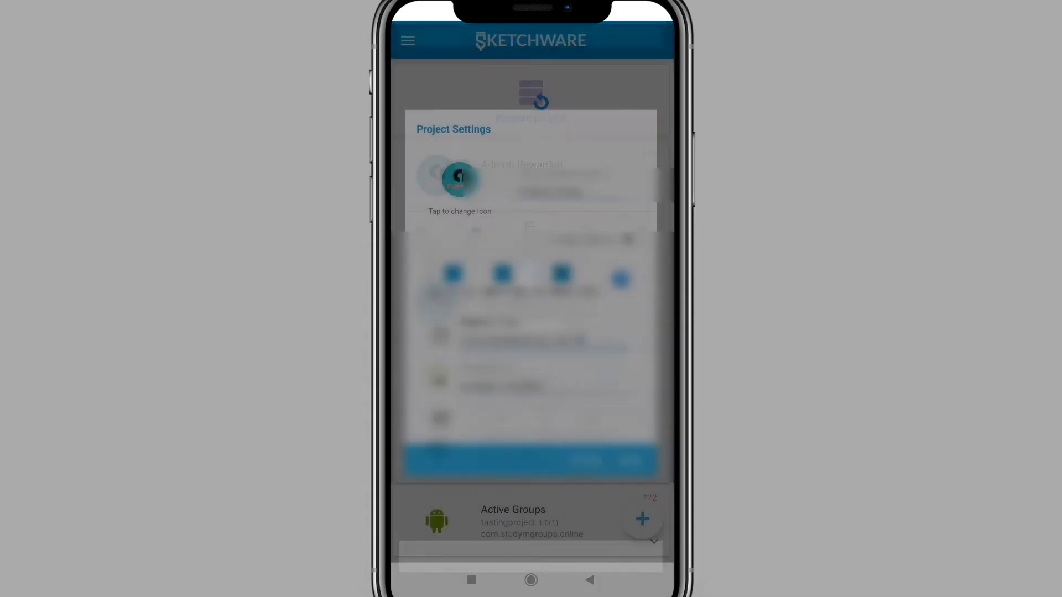
left_click(654, 196)
Step: Sign the Active Groups APK using alias release and the SHA256withRSA algorithm
left_click(530, 239)
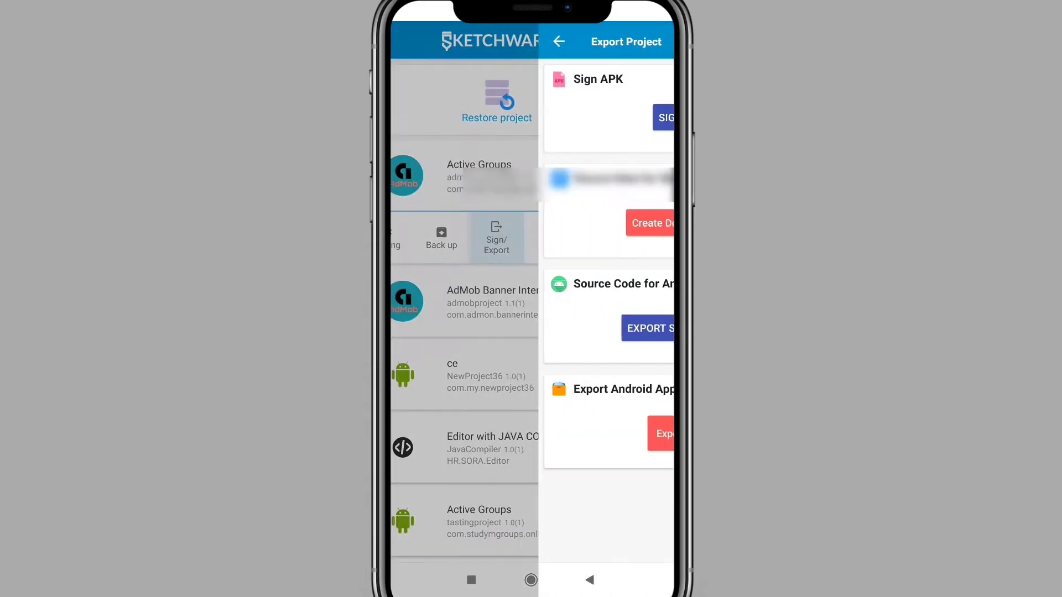
left_click(531, 117)
type("rele")
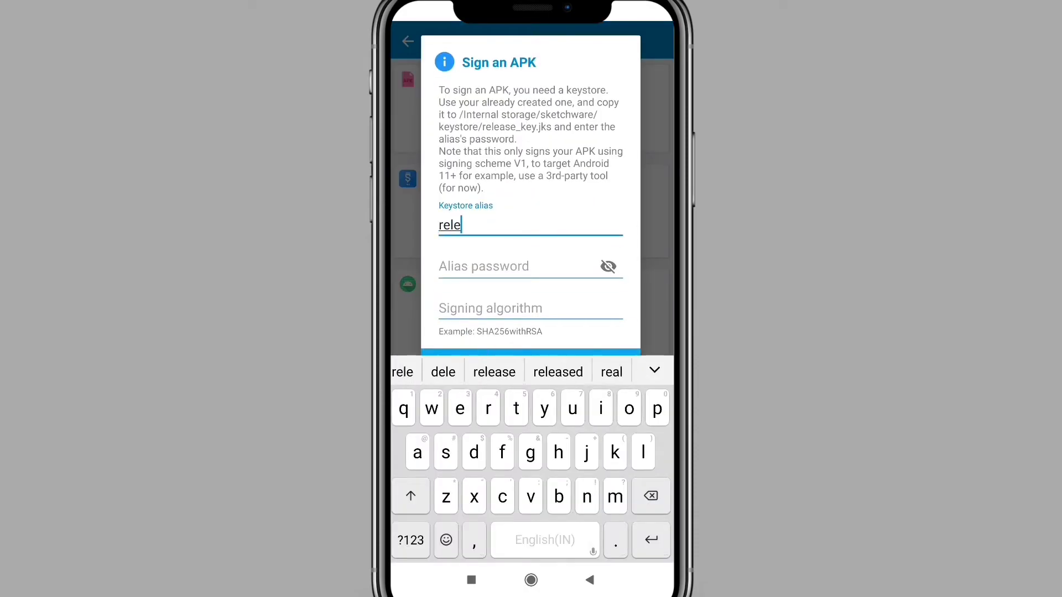
type("ase")
key("Return")
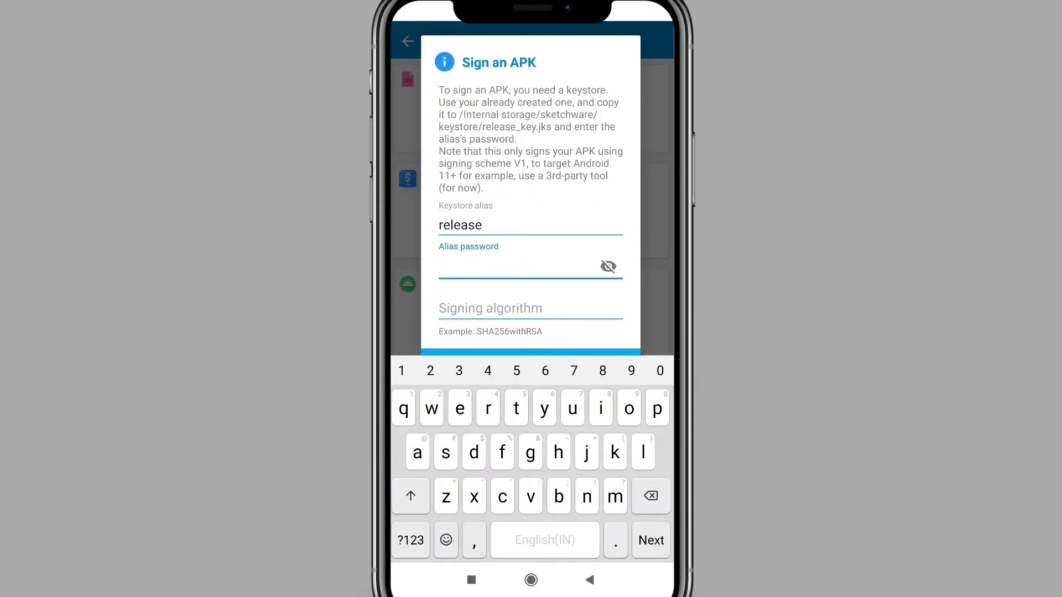
type("relse")
key("Return")
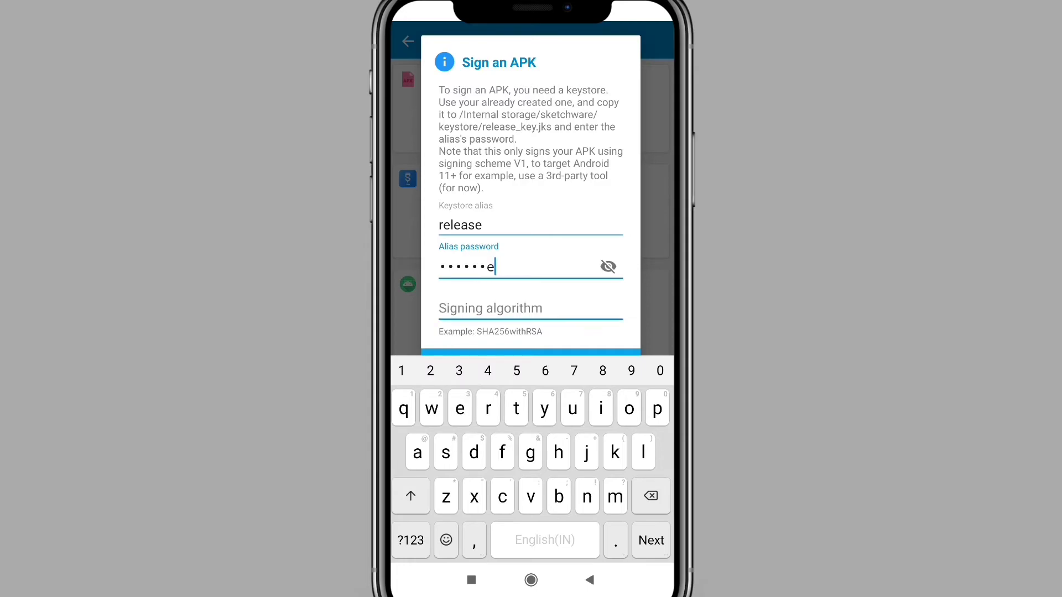
type("SHA")
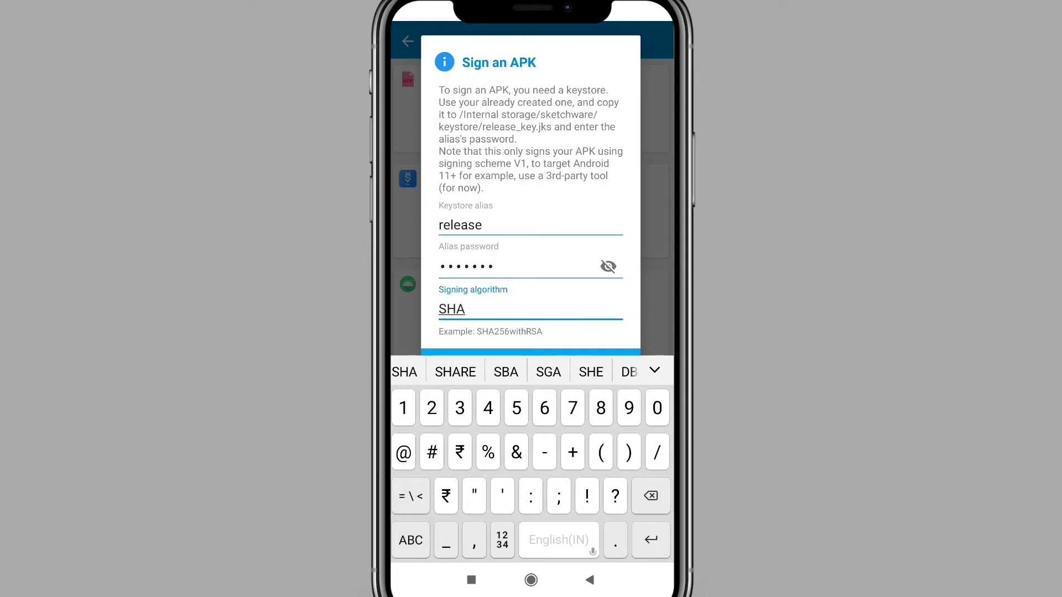
type("256")
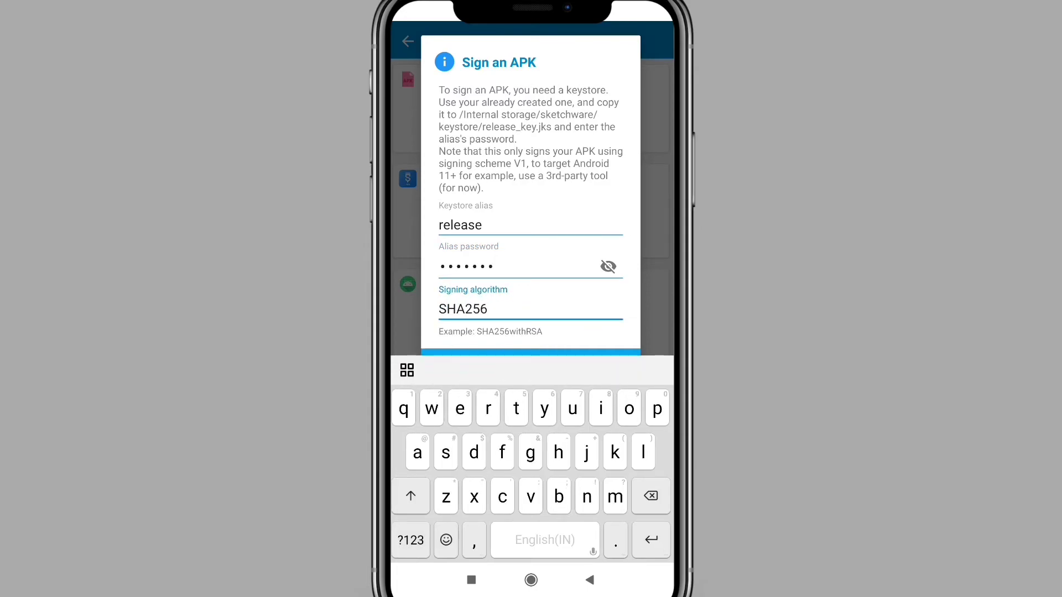
type("with")
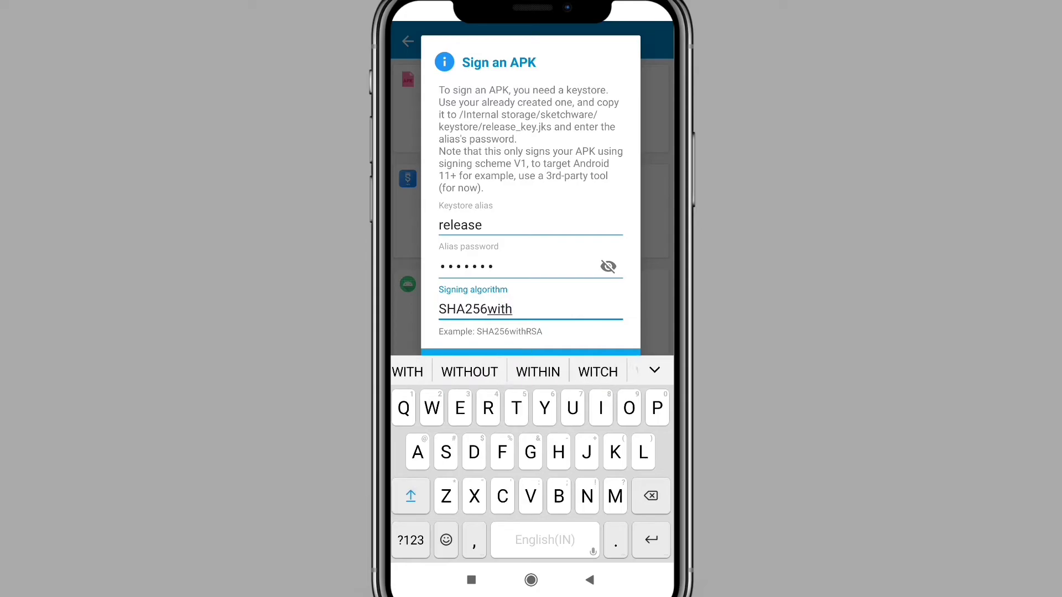
type("RSA")
key("Escape")
left_click(622, 448)
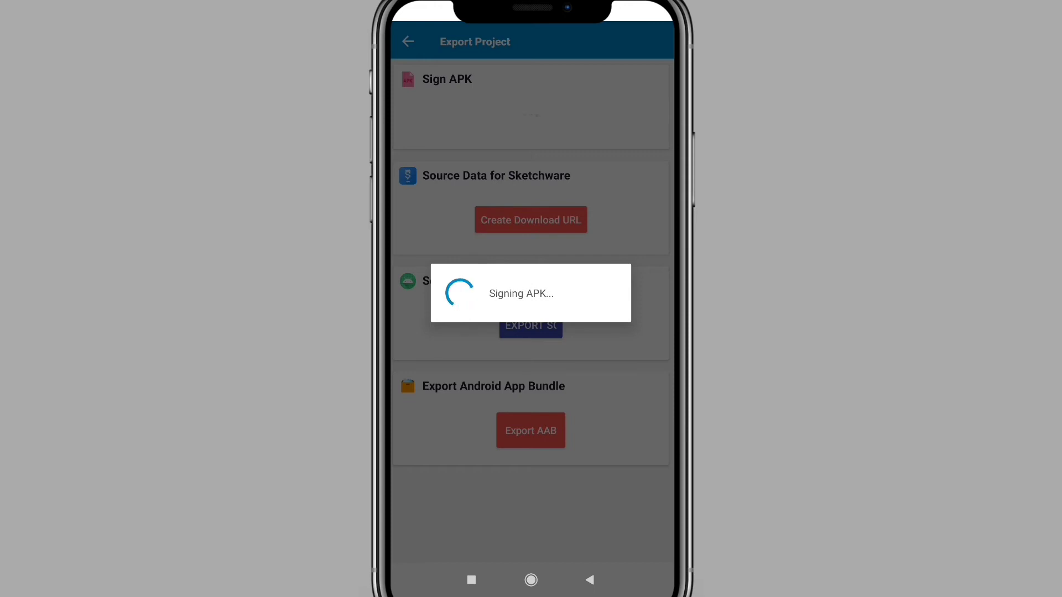
Step: Install active_groups_release.apk from File Manager's sketchware/signed_apk folder
left_click(472, 580)
left_click(604, 344)
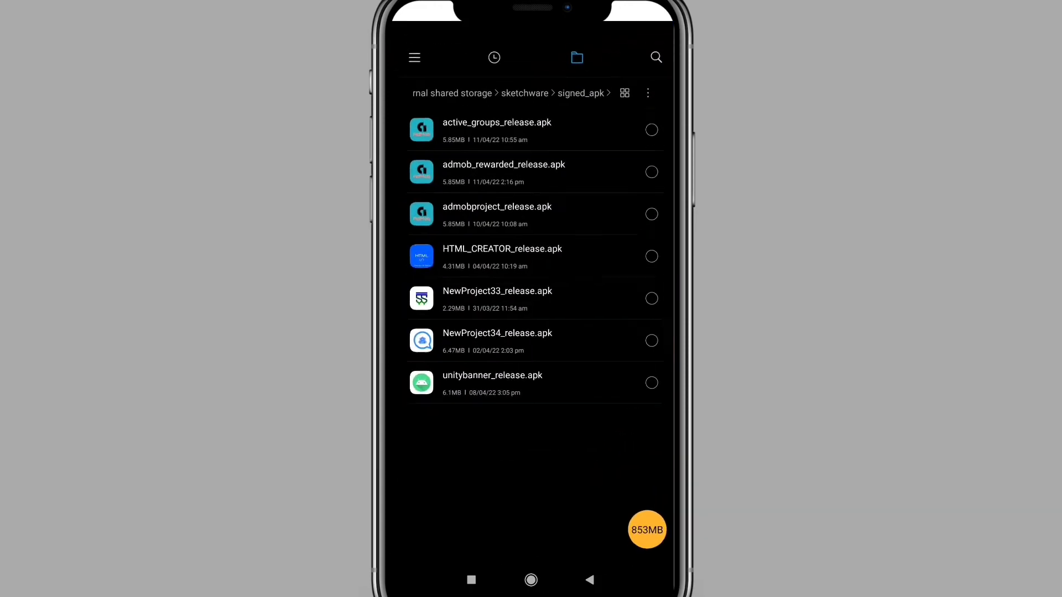
left_click(490, 119)
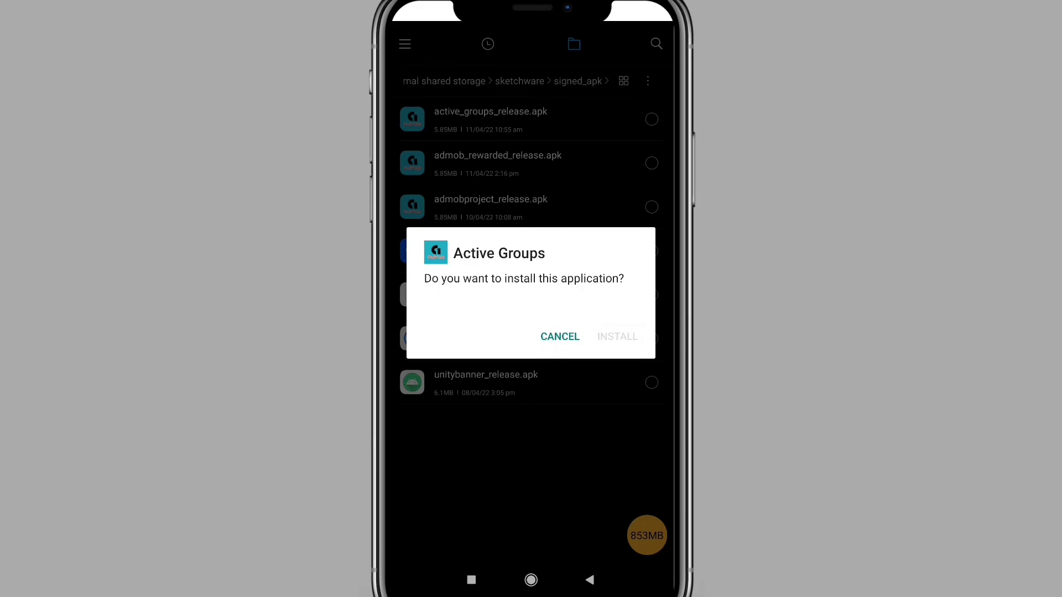
left_click(616, 336)
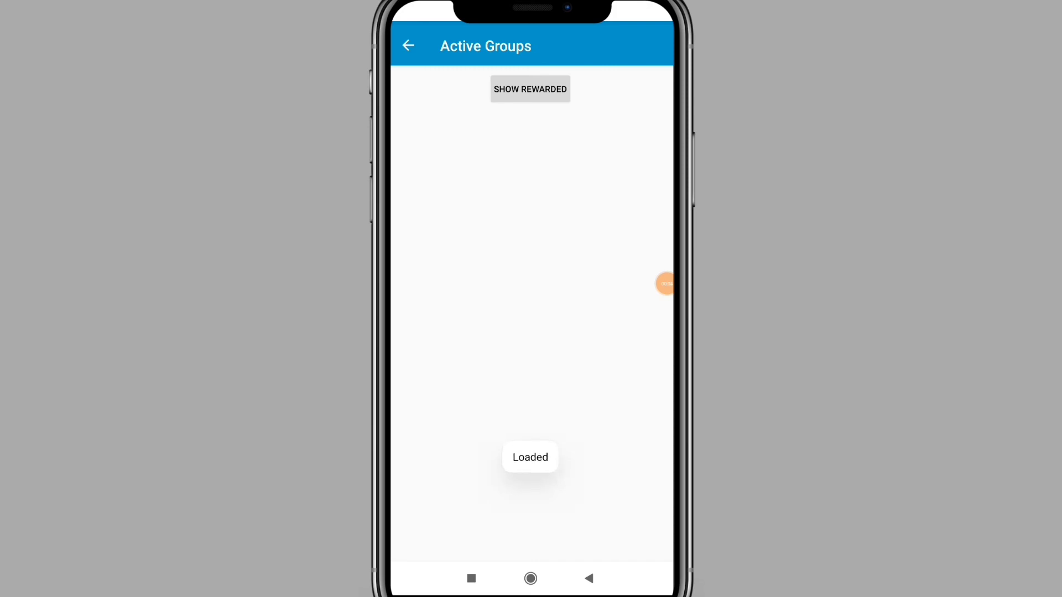
Step: Play the rewarded test ad in Active Groups, then close it after the reward
left_click(529, 89)
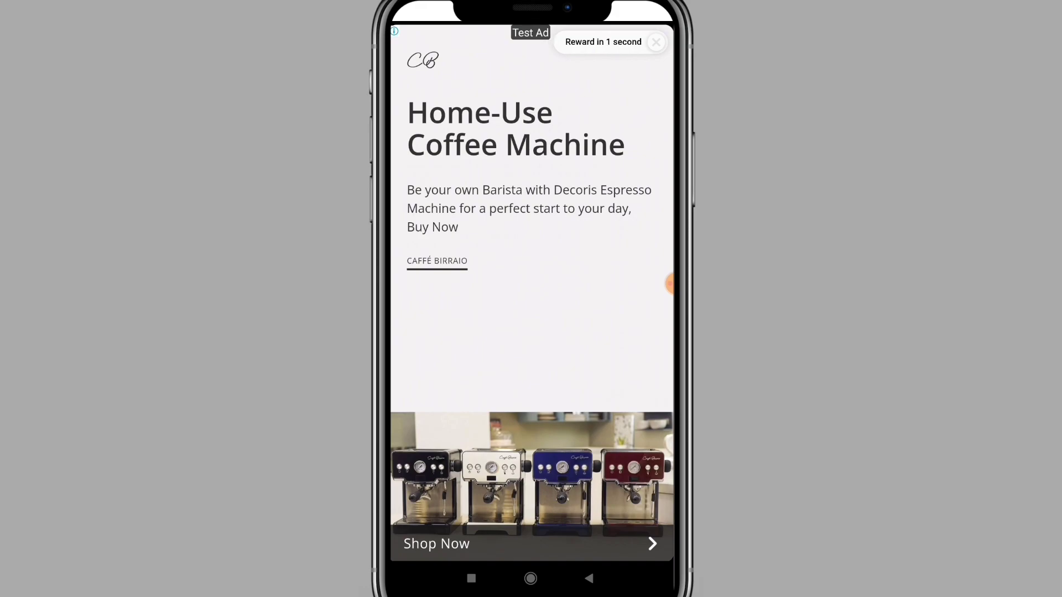
left_click(656, 41)
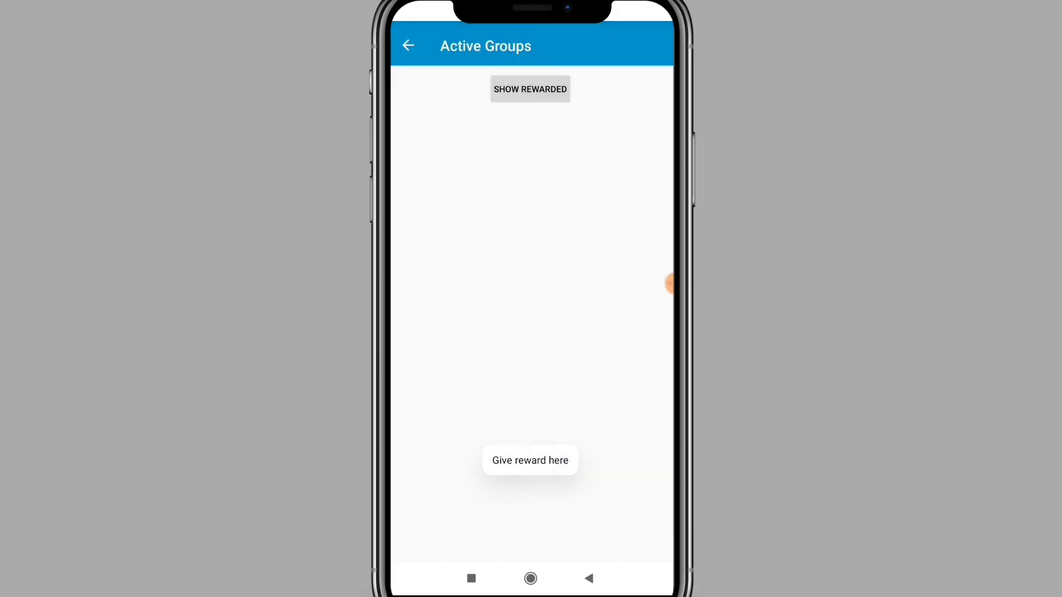